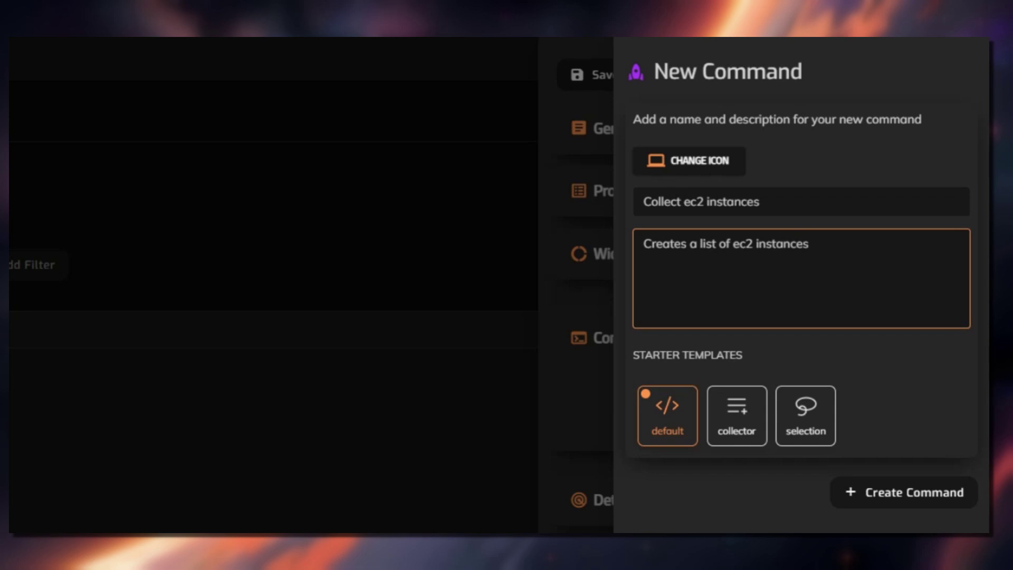
Step: Create the Collect ec2 instances command from the collector starter template
left_click(737, 416)
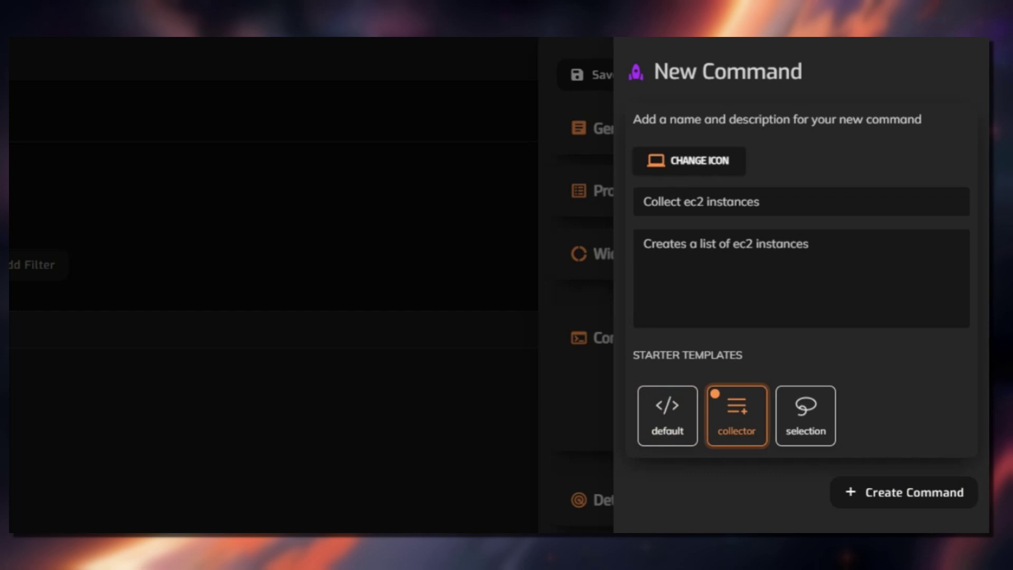
left_click(902, 492)
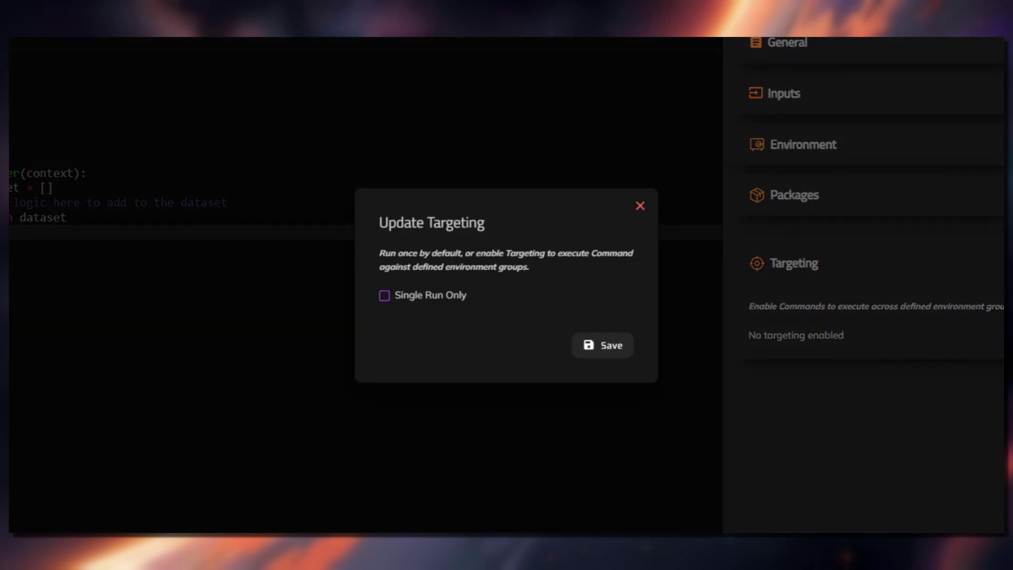
Step: Enable targeting for the command instead of a single run, choose 1st_Target as the target and save
left_click(384, 296)
left_click(506, 318)
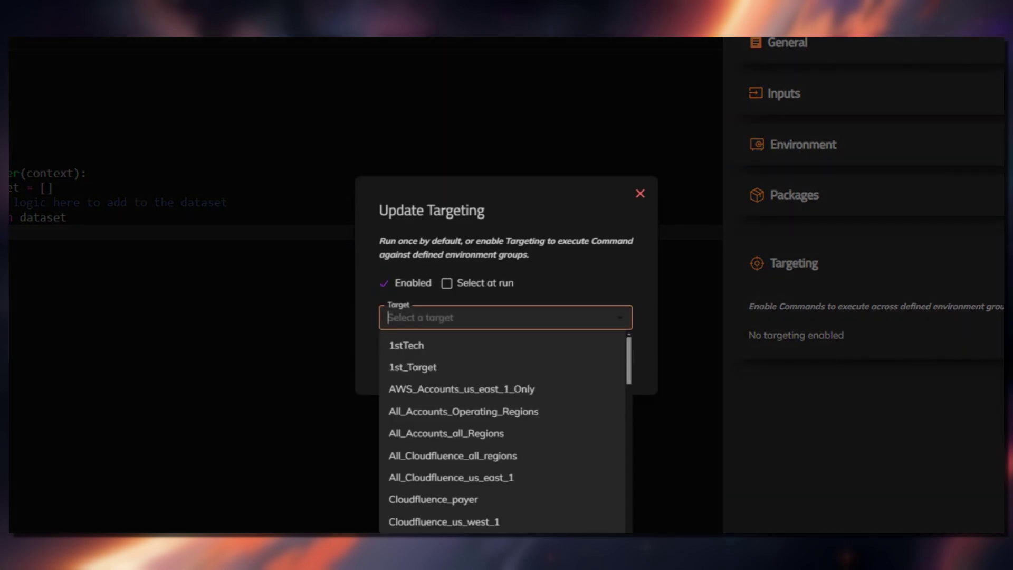
left_click(413, 367)
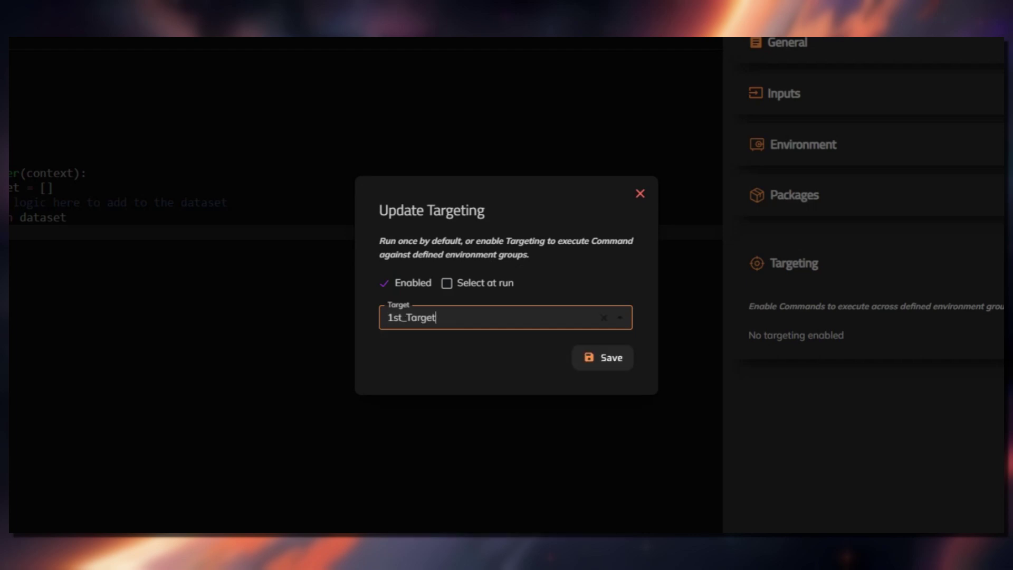
left_click(603, 357)
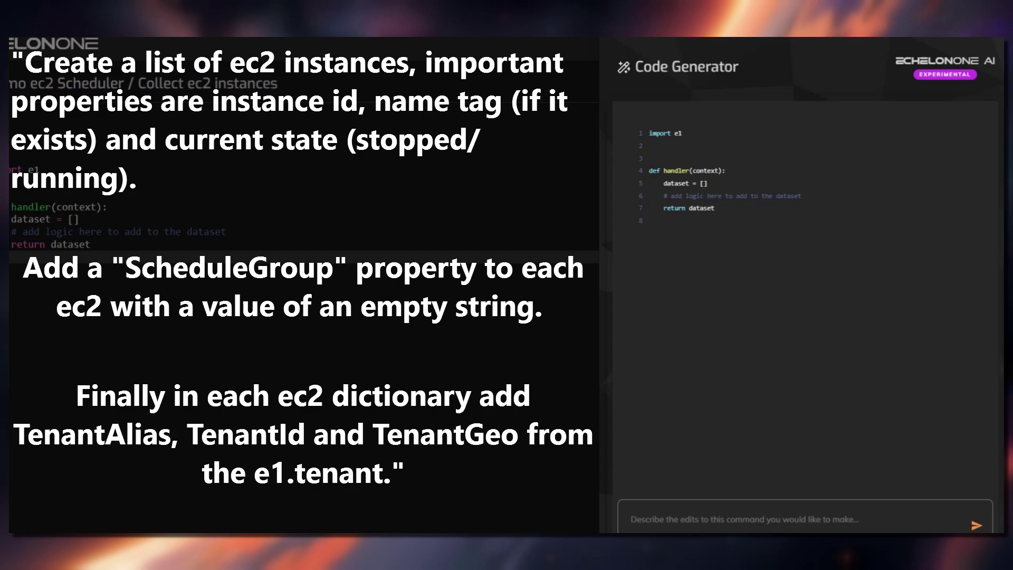
Step: Ask the code generator for an ec2 list with instance id, name tag, state, an empty ScheduleGroup, and TenantAlias, TenantId and TenantGeo from e1.tenant
left_click(631, 519)
key("ctrl+v")
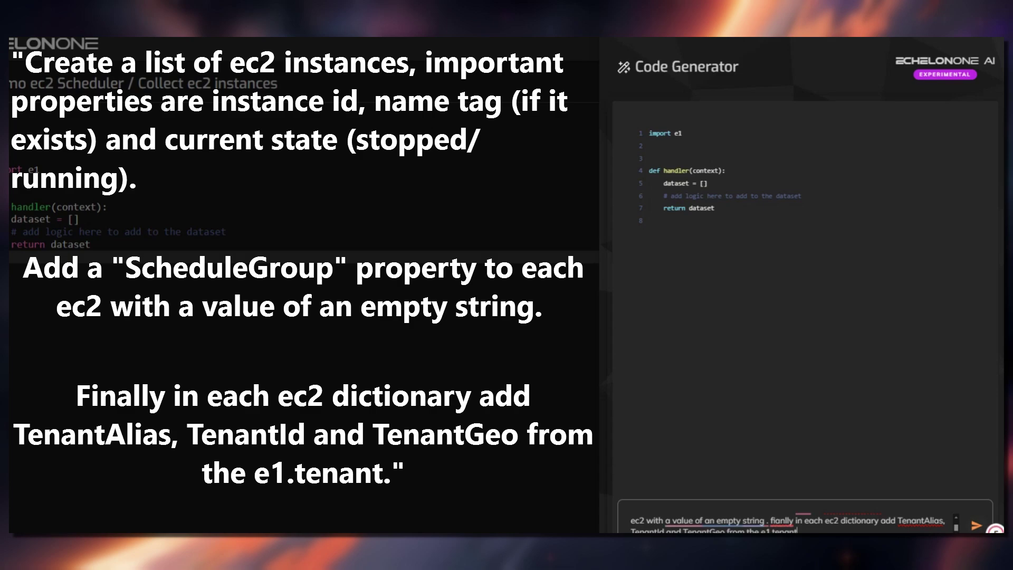
key("Return")
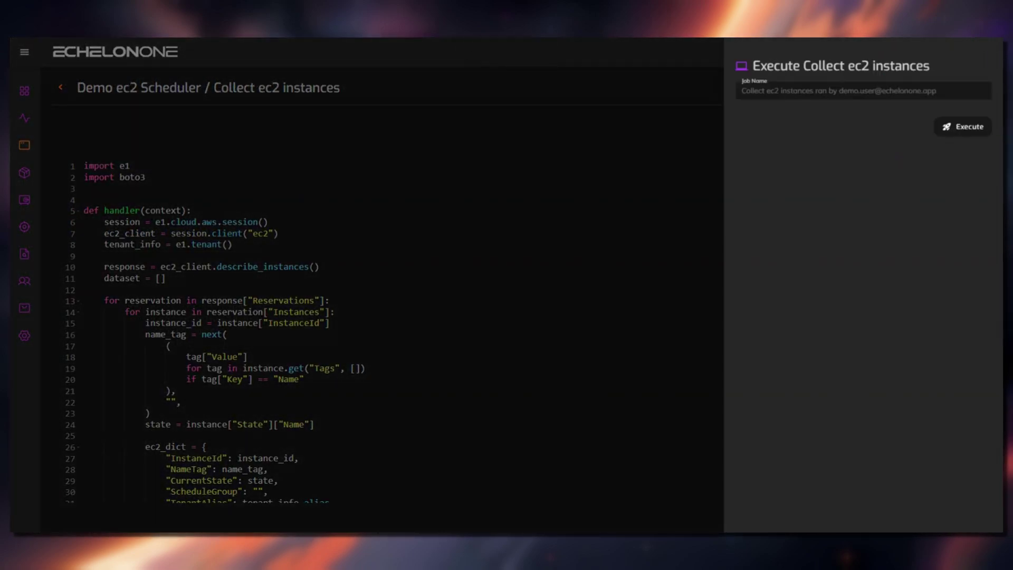
Step: Execute the Collect ec2 instances command and open the details of the first collected resource
left_click(962, 126)
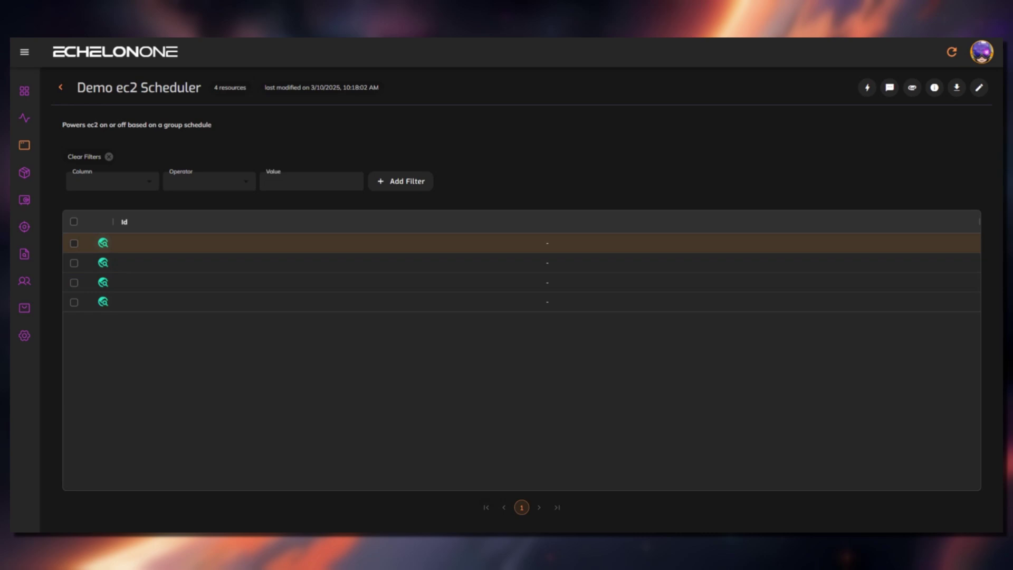
left_click(102, 243)
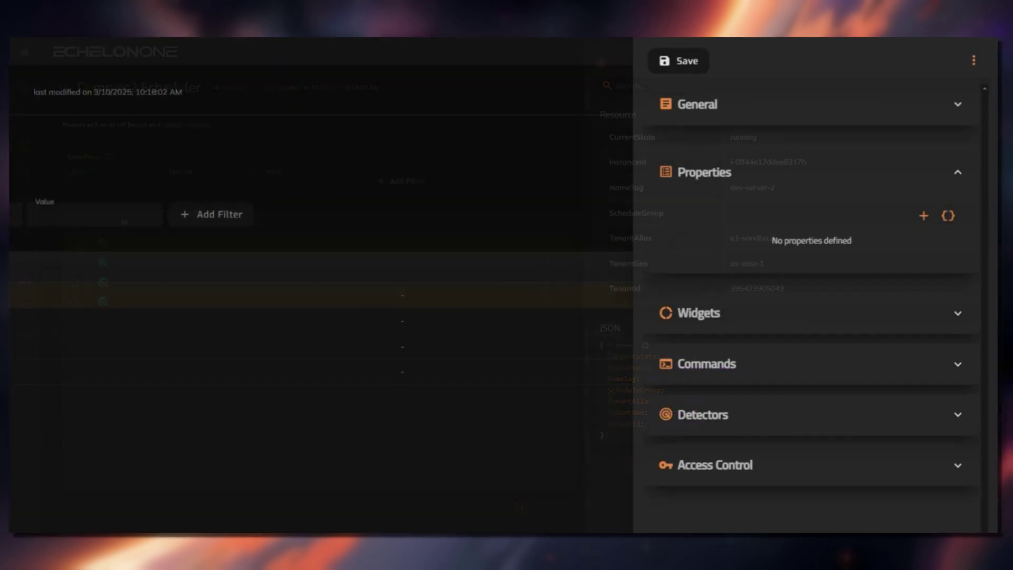
Step: Open the JSON property import for the Demo ec2 Scheduler system and paste in the resource's JSON object
left_click(947, 215)
left_click(718, 102)
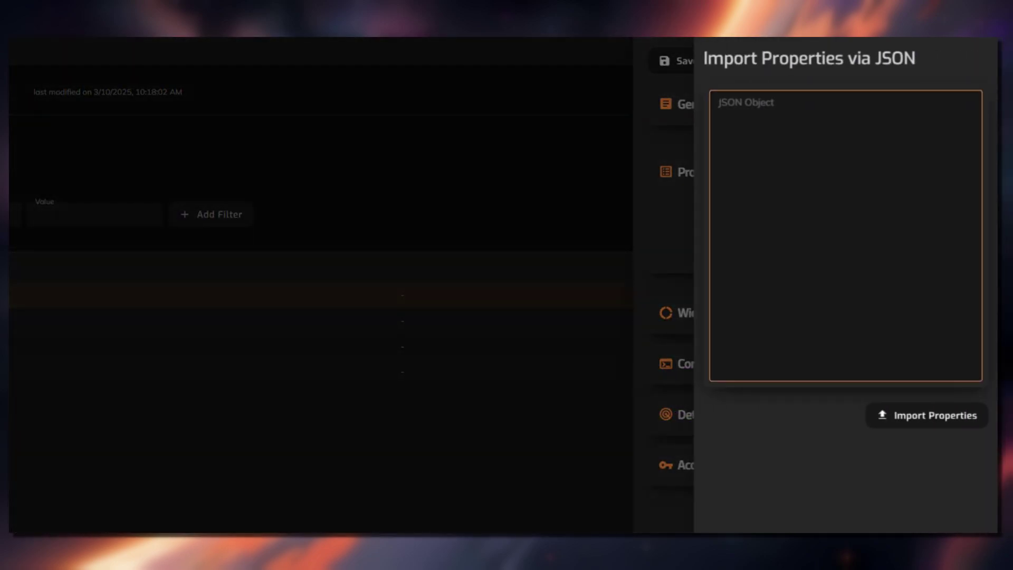
key("ctrl+v")
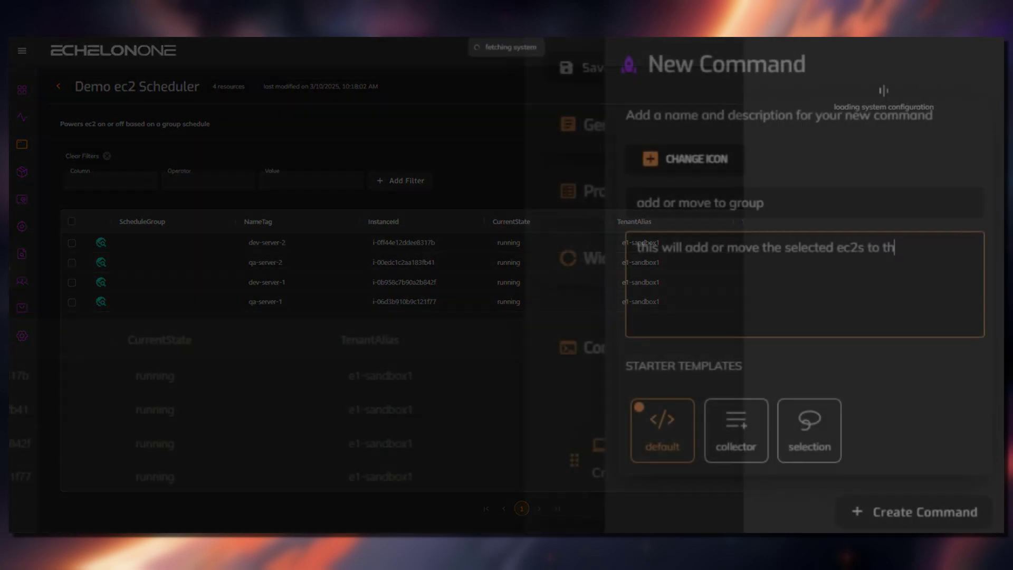
Step: Complete the add or move to group description as "this will add or move the selected ec2s to the group" and choose the selection template
type("e group")
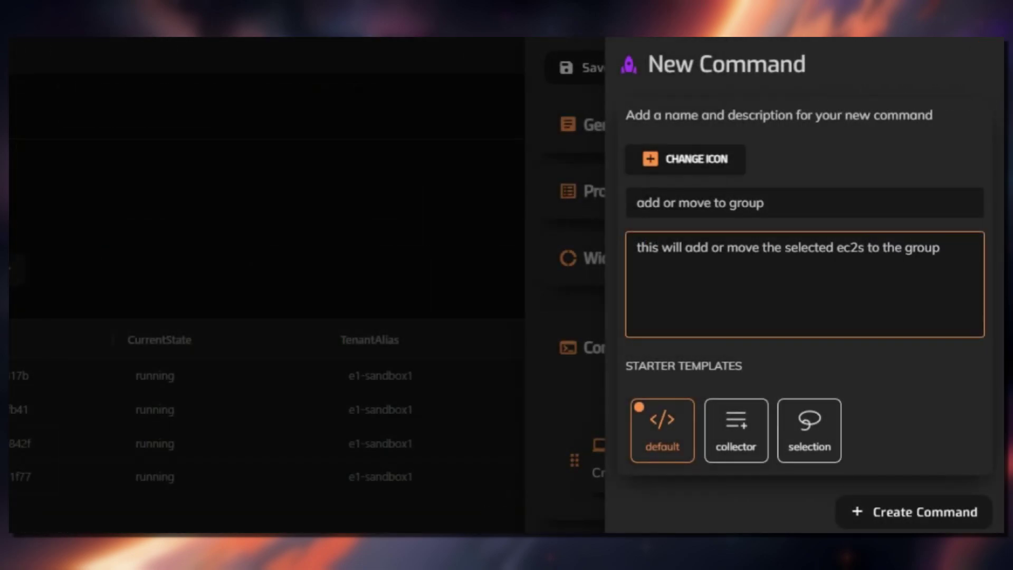
left_click(809, 431)
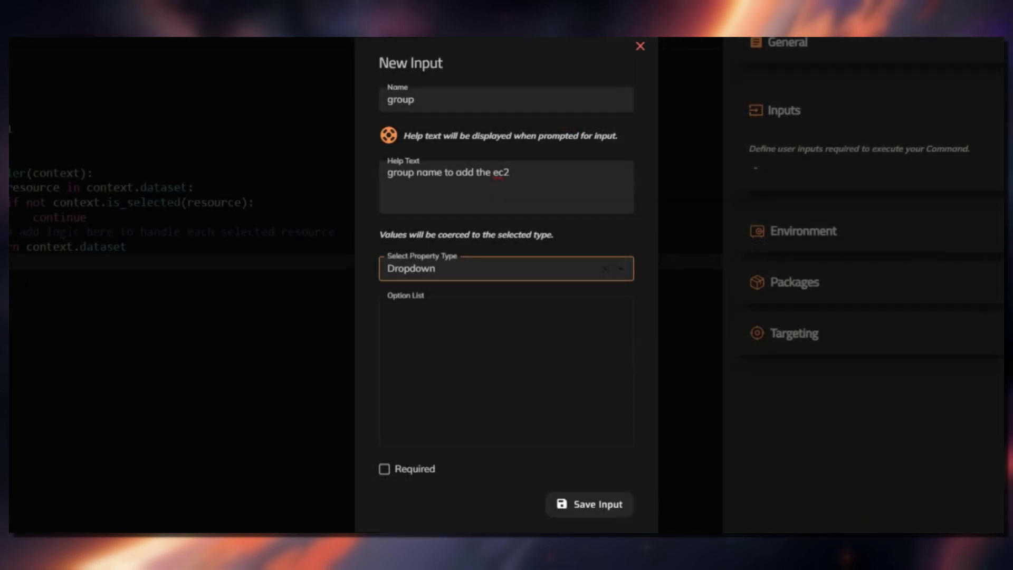
Step: Set the option list of the dropdown input group to ["dev","qa"]
left_click(506, 371)
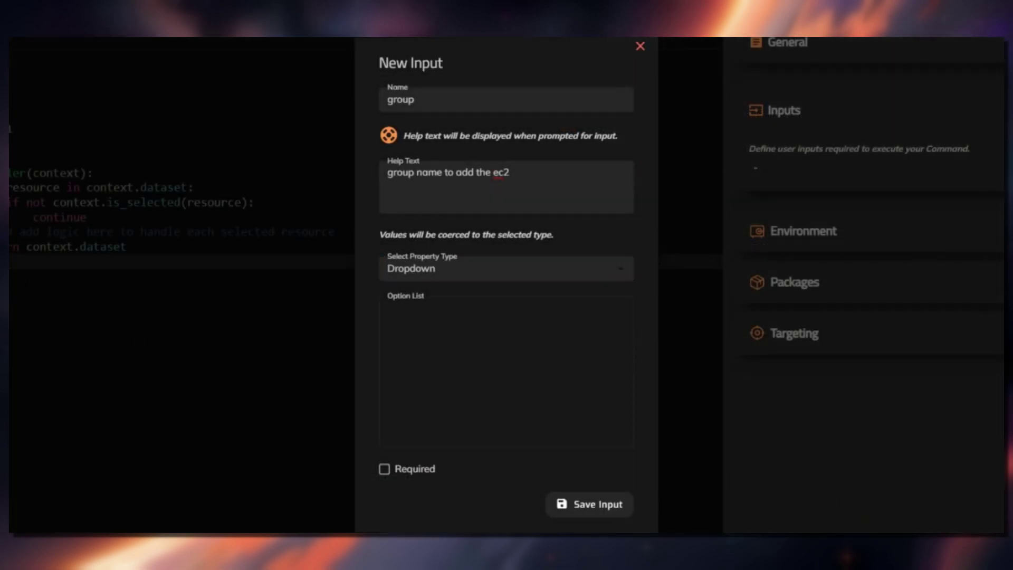
left_click(506, 372)
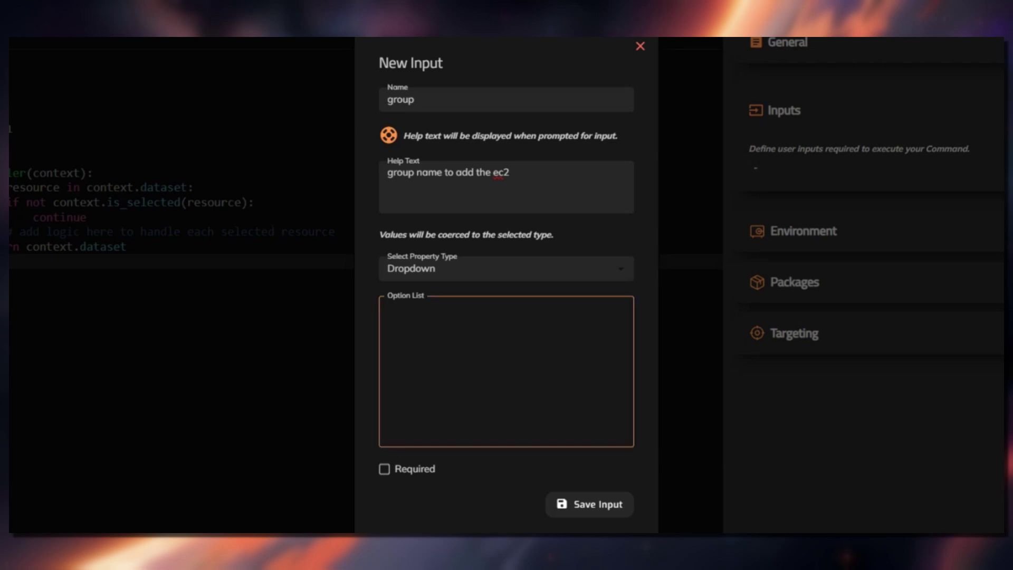
type("[\"dev\",\"qa\"]")
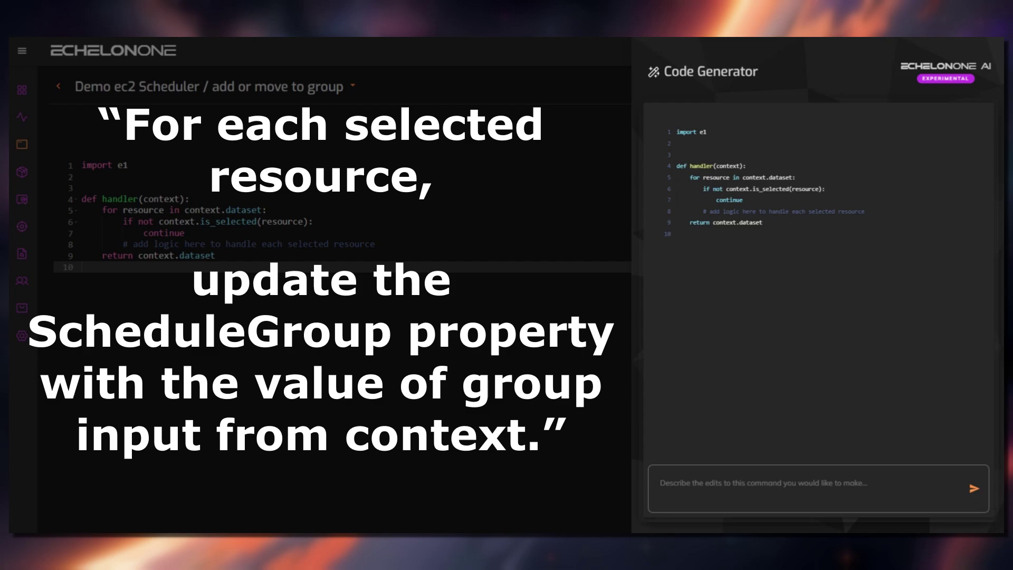
Step: Generate and save command code that updates each selected resource's ScheduleGroup property with the value of the group input from context
type("for each selected resource, update the ScheduleGroup property with the value of group input from context")
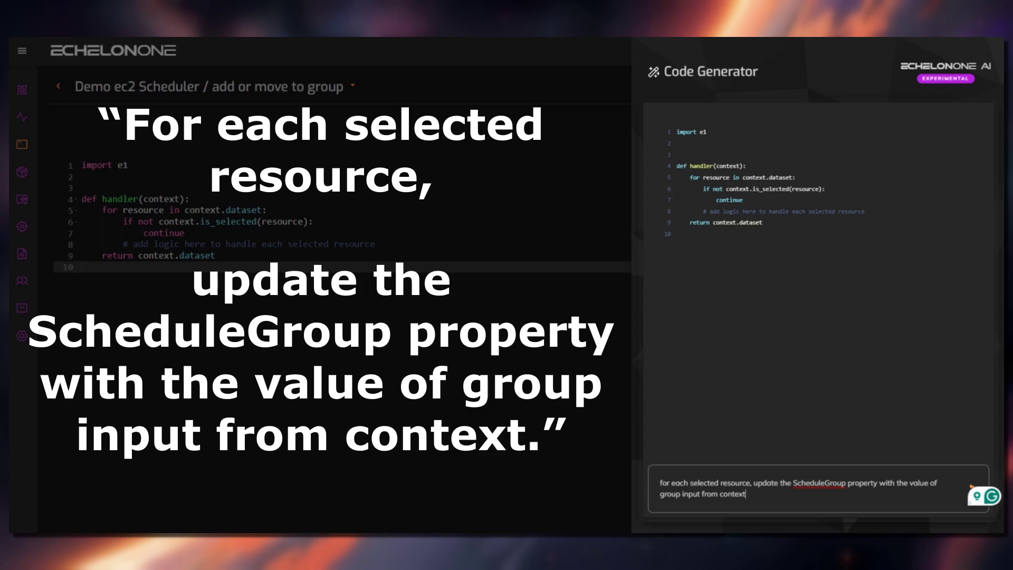
key("Return")
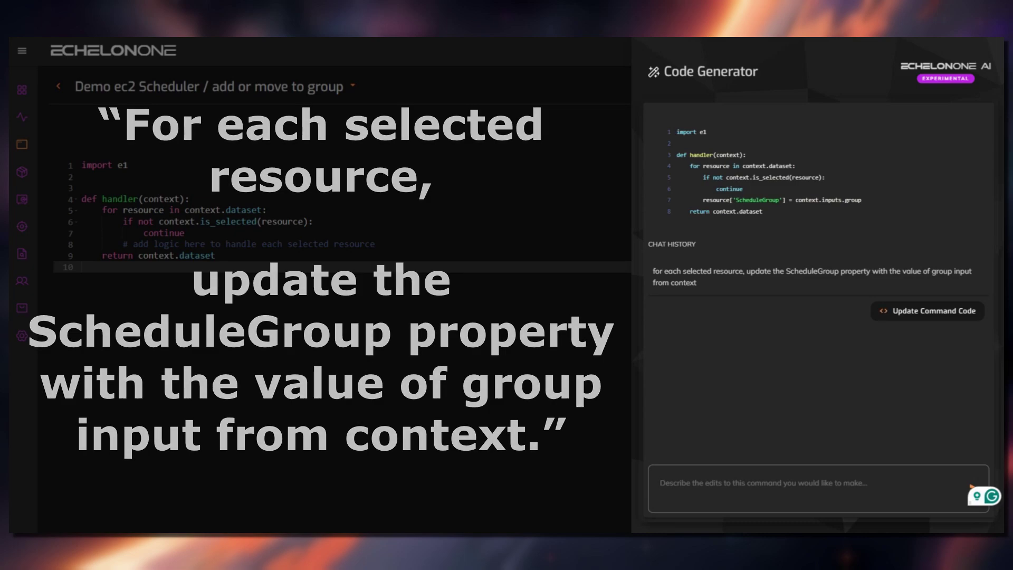
left_click(928, 311)
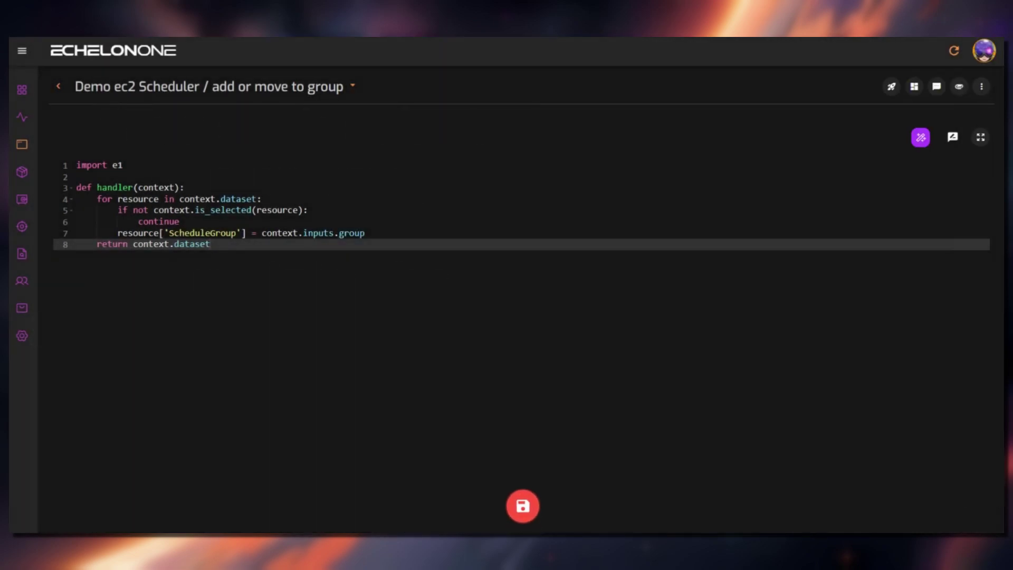
key("ctrl+s")
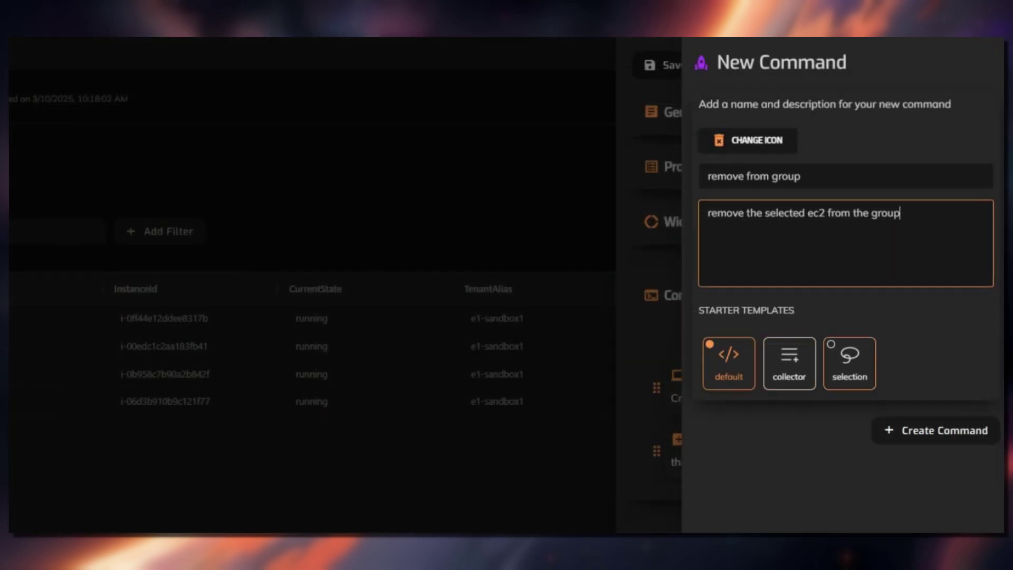
Step: Create the remove from group command from the selection starter template
left_click(849, 362)
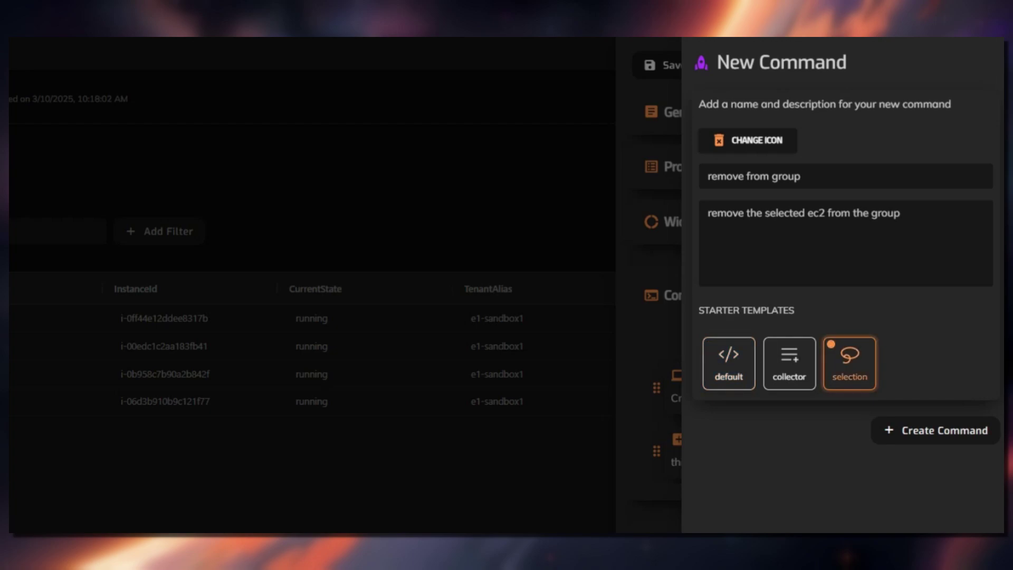
left_click(936, 430)
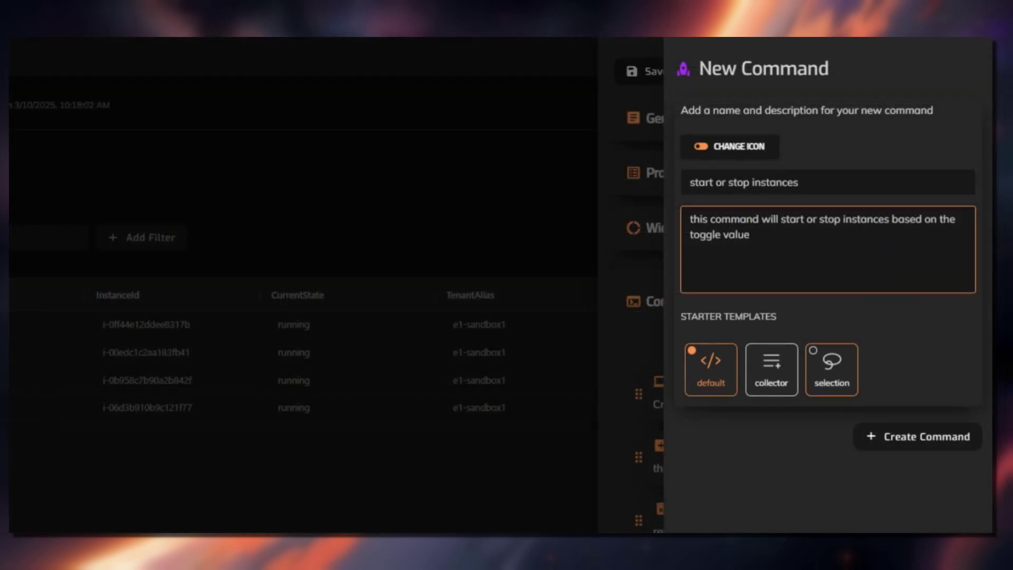
Step: Base the start or stop instances command on the selection template and make its group input a required Short String
left_click(831, 369)
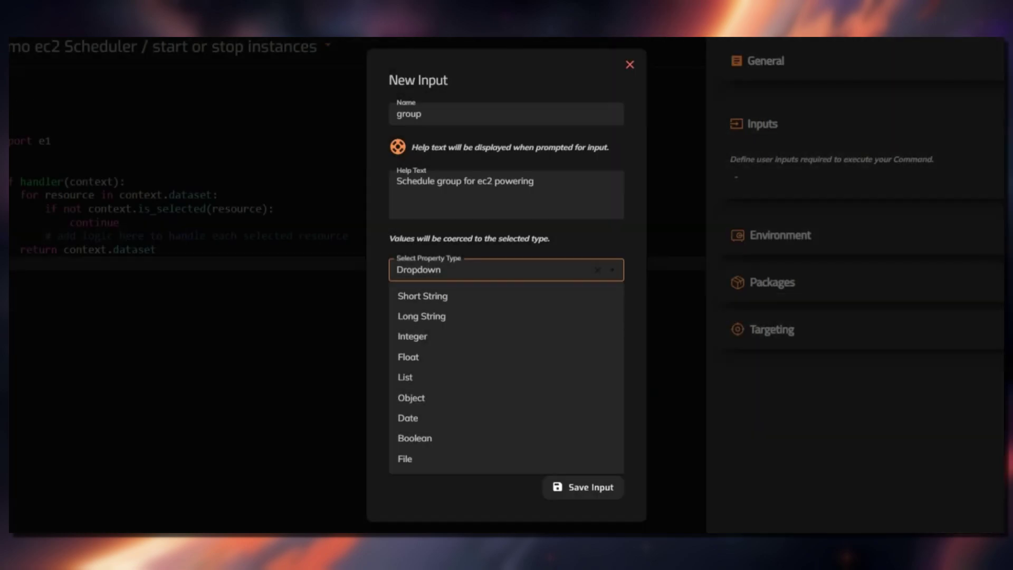
left_click(423, 296)
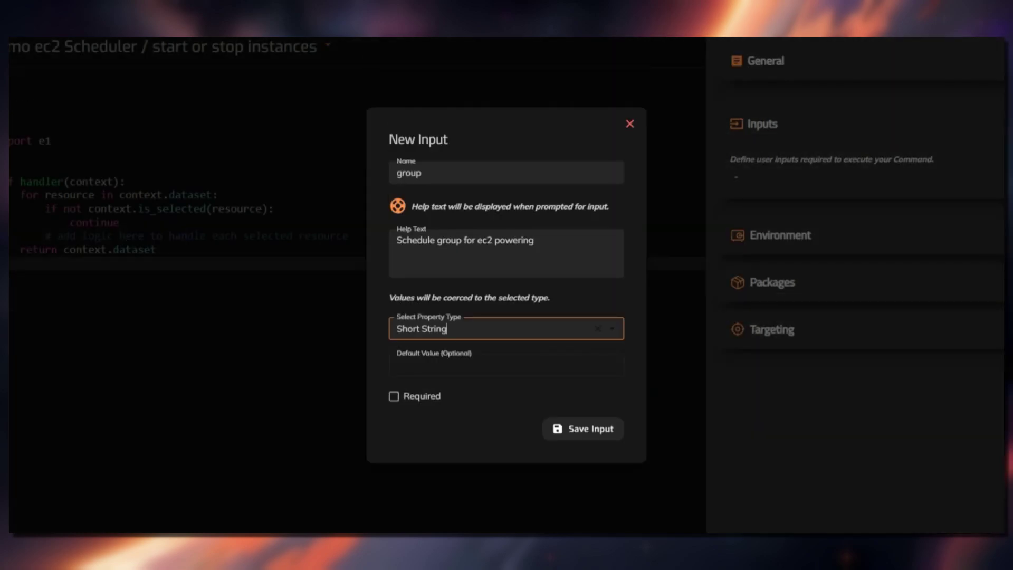
left_click(393, 396)
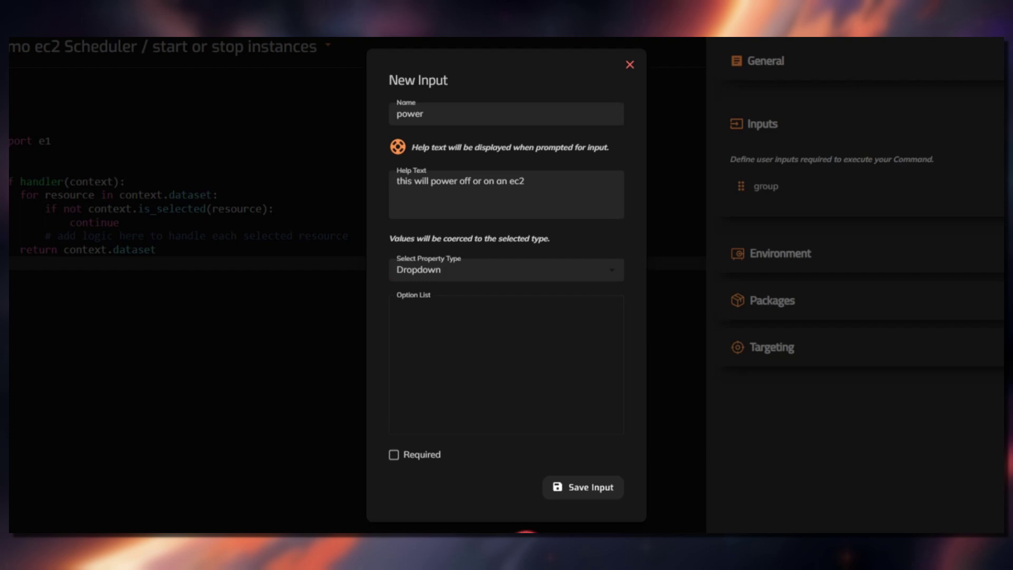
Step: Set the option list of the dropdown input power to ["on","off"]
left_click(398, 306)
type("[\"on\",\"off\"]")
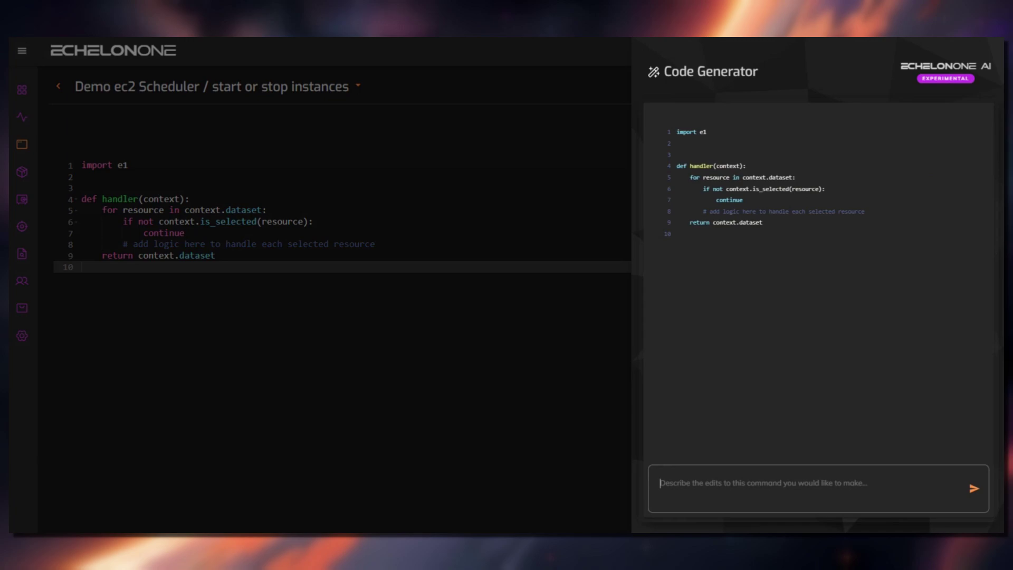
Step: Ask for code that powers each selected InstanceId on or off per the power input, using e1 assume with id and Geo, and updates its state
key("ctrl+v")
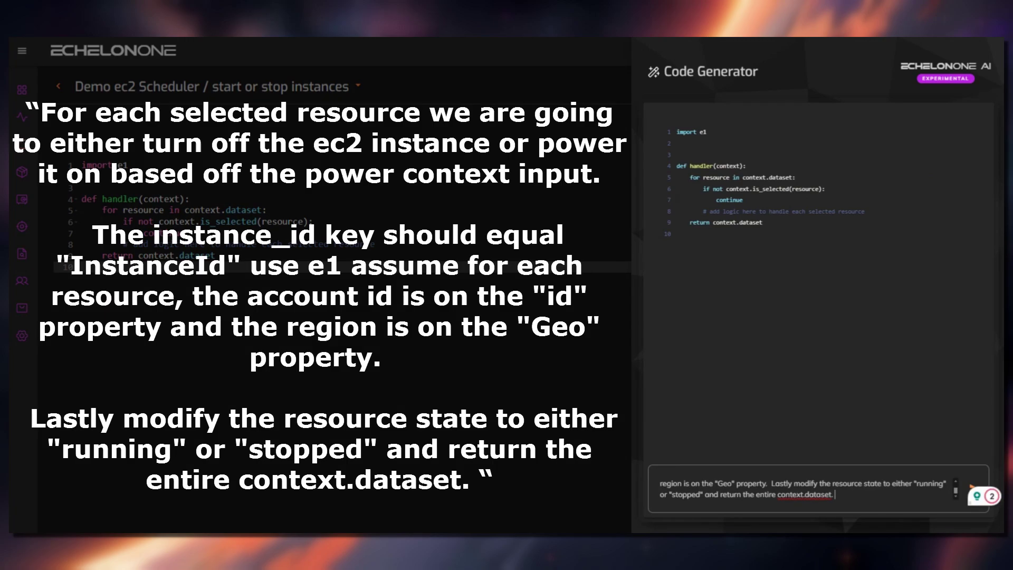
key("Return")
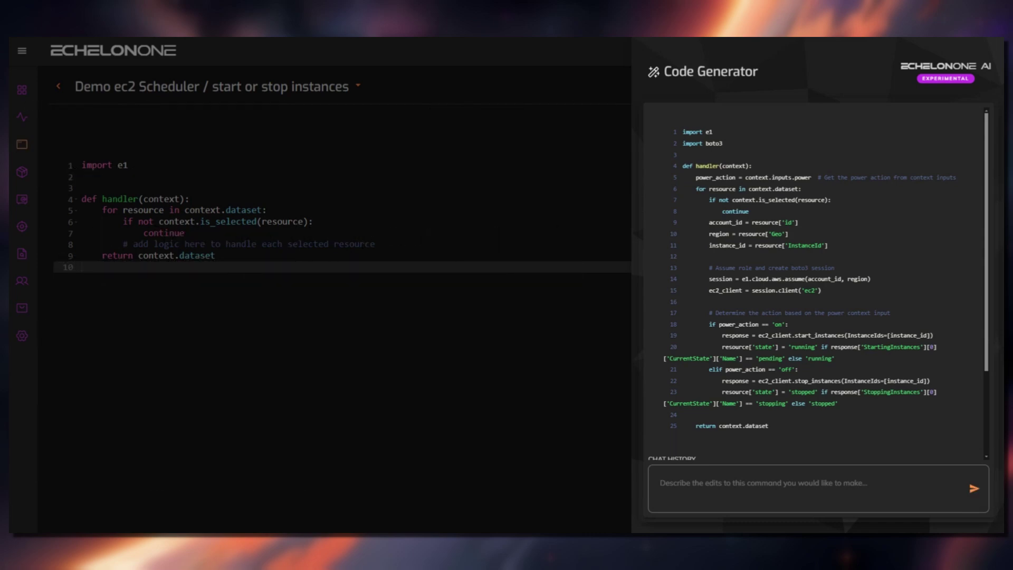
Step: Ask the code generator to replace the is_selected logic with resources whose ScheduleGroup equals the group input, and open the command's additional options
type("instead of the is_selected logic, act on resources that have a \"ScheduleGroup\" property equal to the group context input")
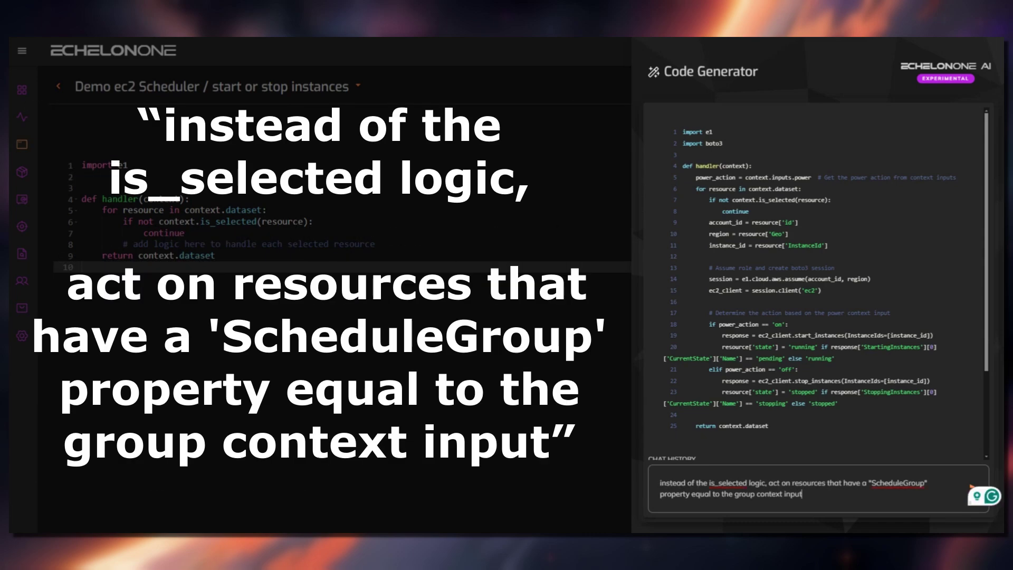
key("Return")
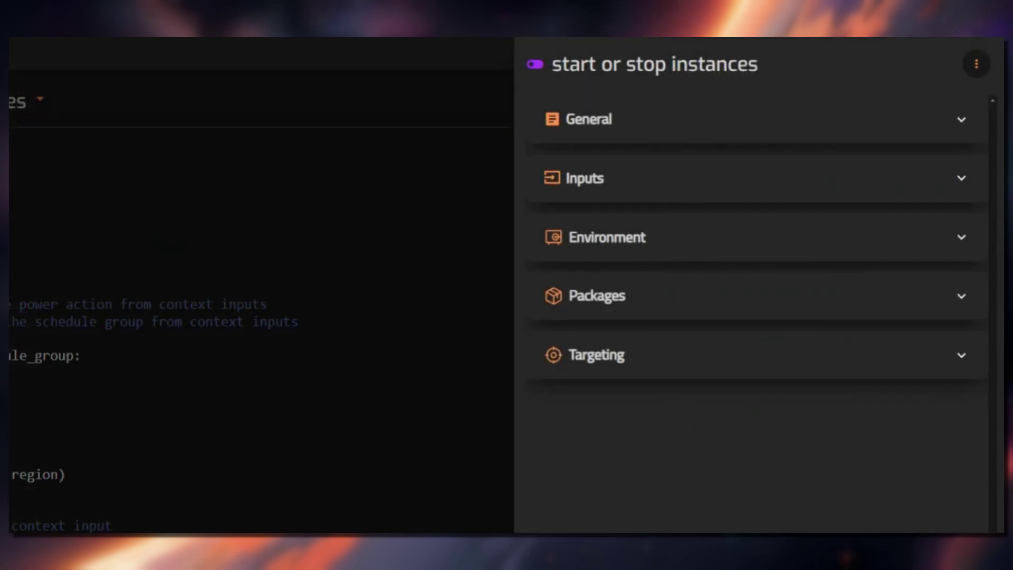
left_click(976, 64)
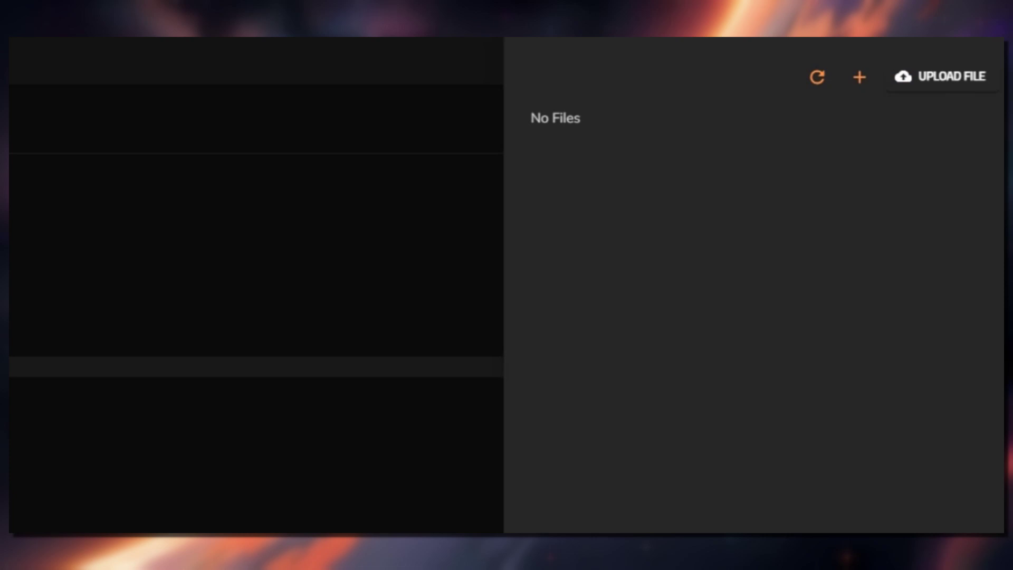
Step: Create a new sheet named schedules
type("les")
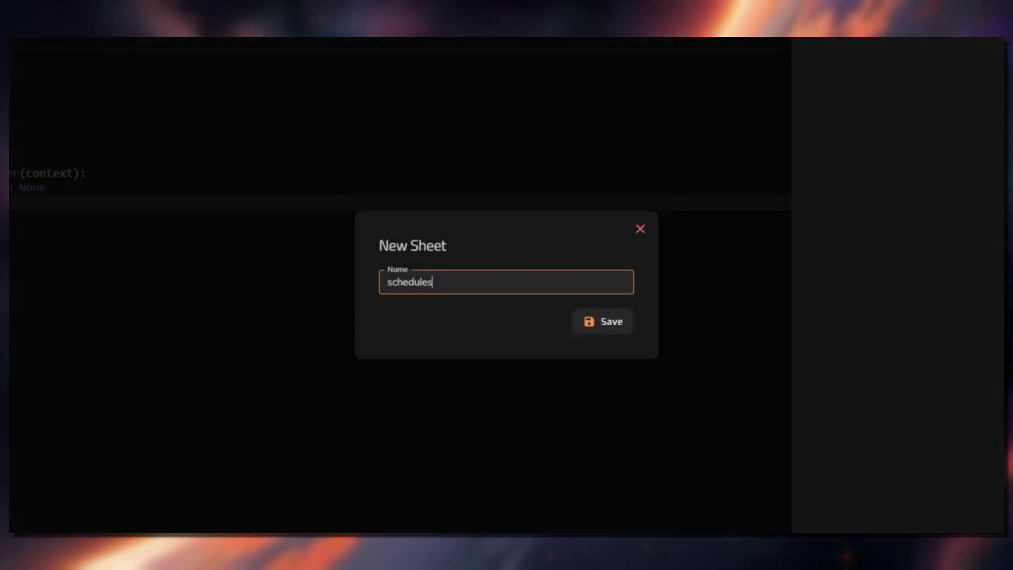
left_click(588, 322)
Step: Name the column after stop-UTC days and enter qa as the group in the first row of the sheet
type("d")
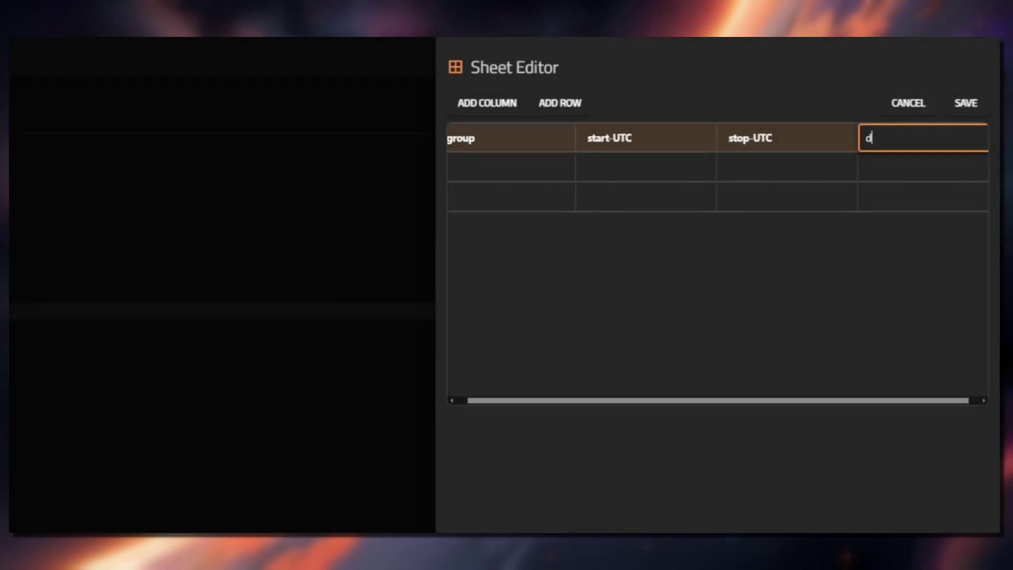
type("ays")
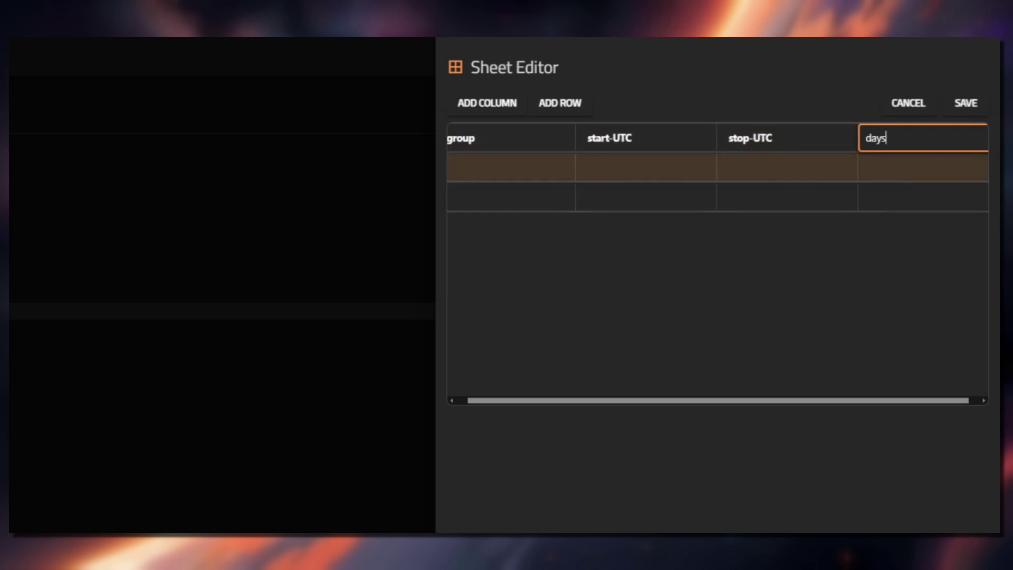
left_click(511, 168)
type("qa")
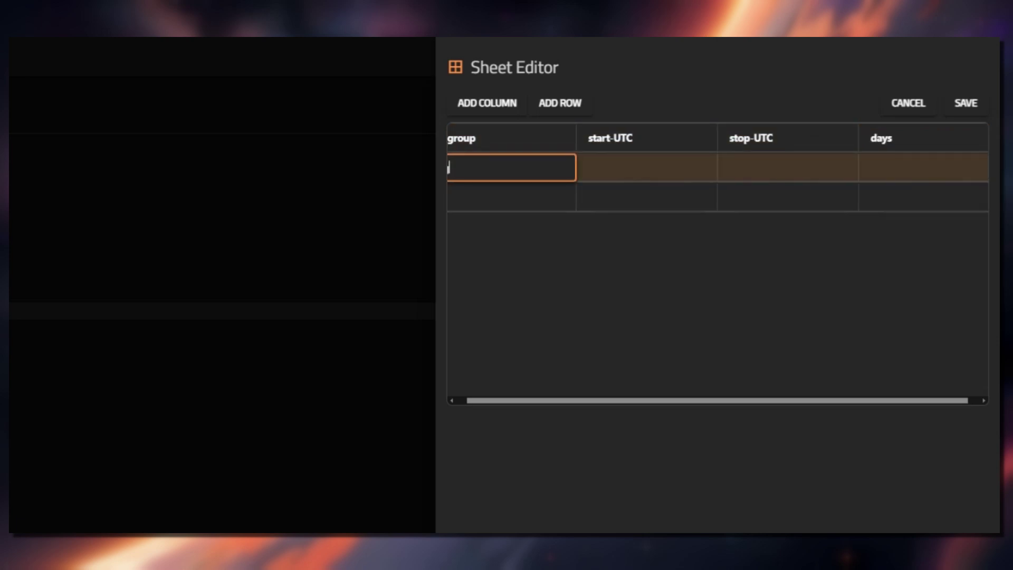
Step: Enter dev as the second row's group and fill the qa row with start-UTC 12:00, stop-UTC 23:00 and days MON-FRI
key("Return")
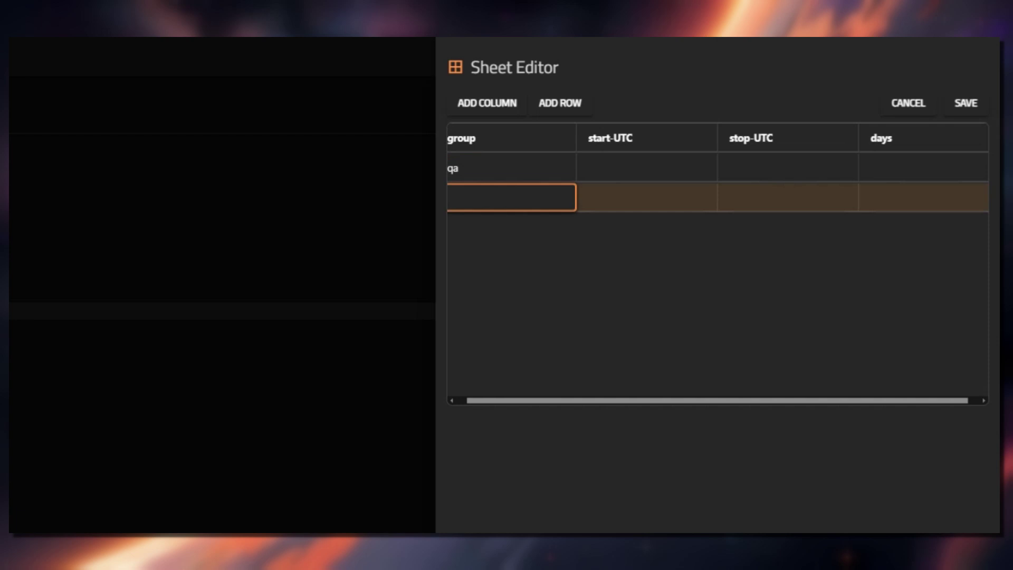
type("dev")
double_click(647, 168)
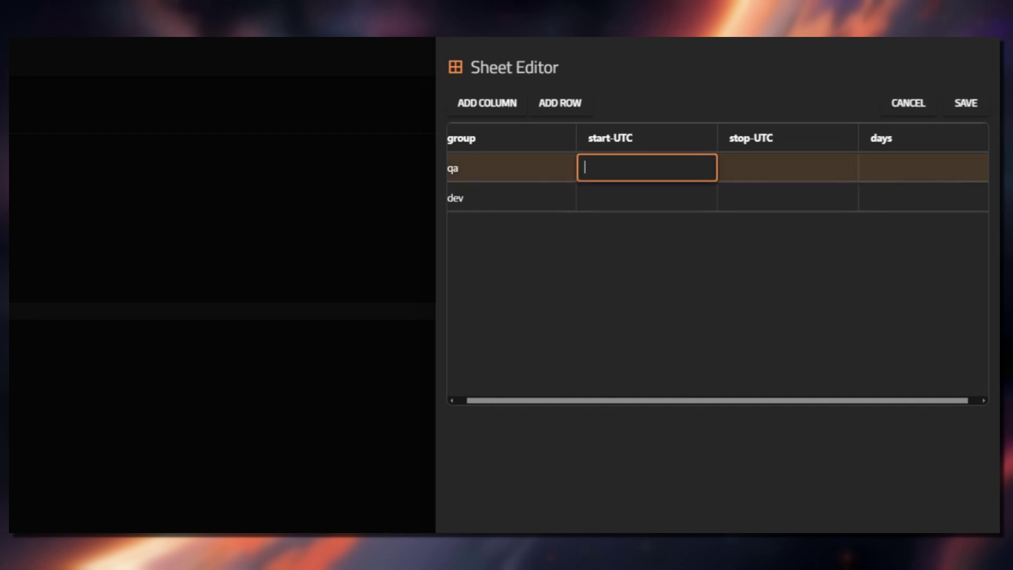
type("12:00")
key("Tab")
type("23:00")
key("Tab")
type("MON-FRI")
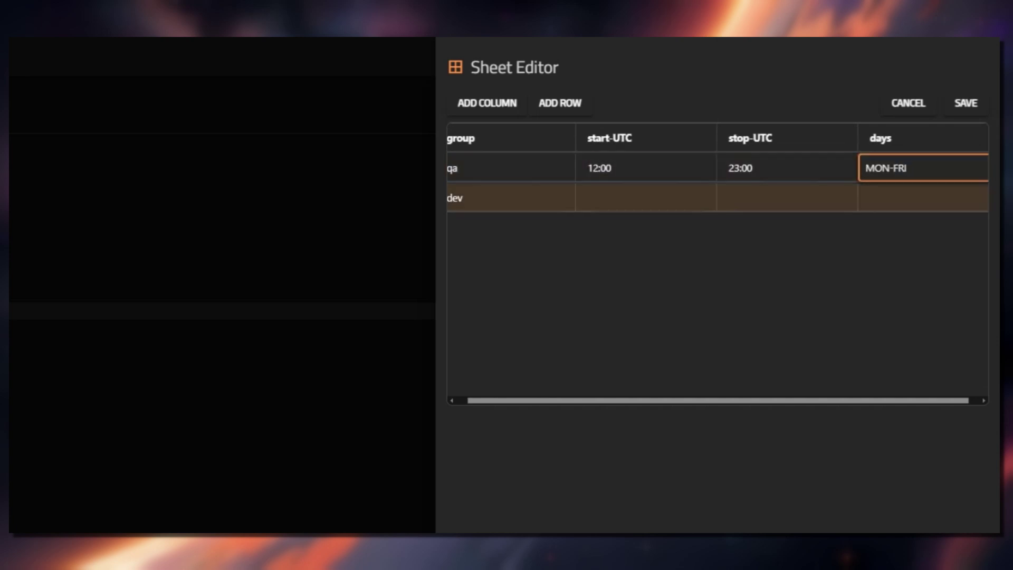
Step: Fill the dev row with start-UTC 06:30, stop-UTC 18:30 and days SAT-SUN
double_click(646, 197)
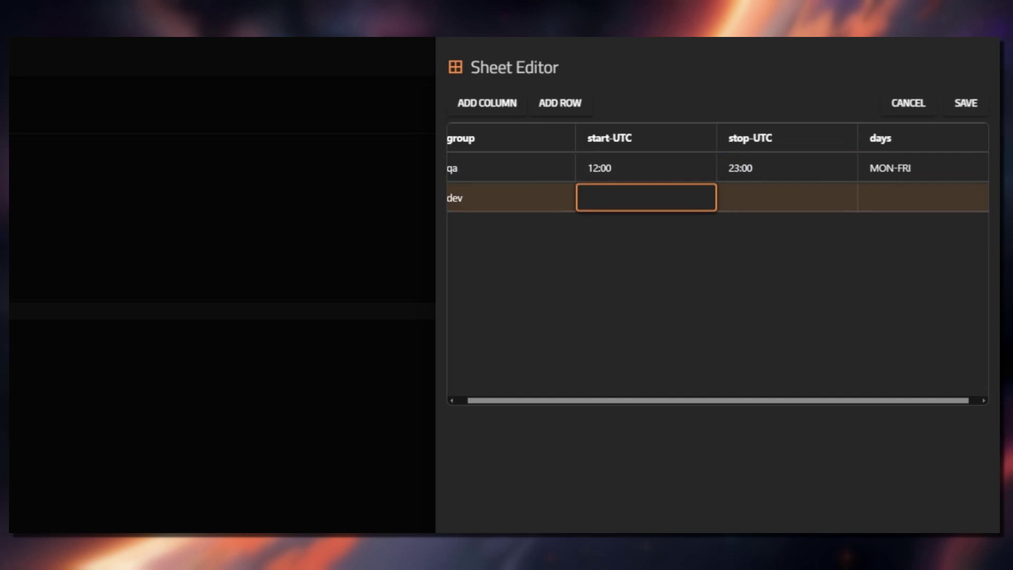
type("06:30")
key("Tab")
type("18:30")
key("Tab")
type("SAT-SUN")
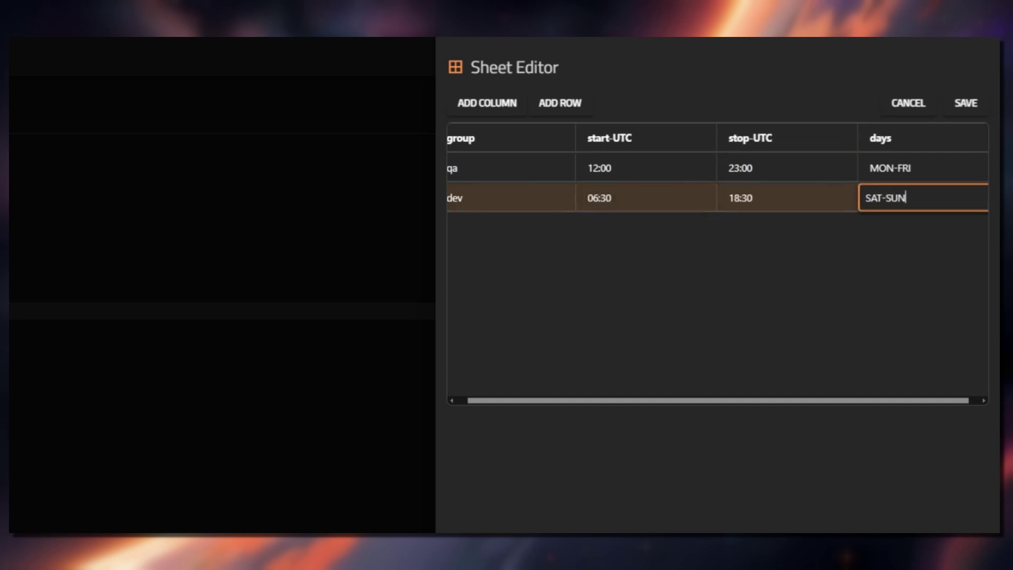
key("Return")
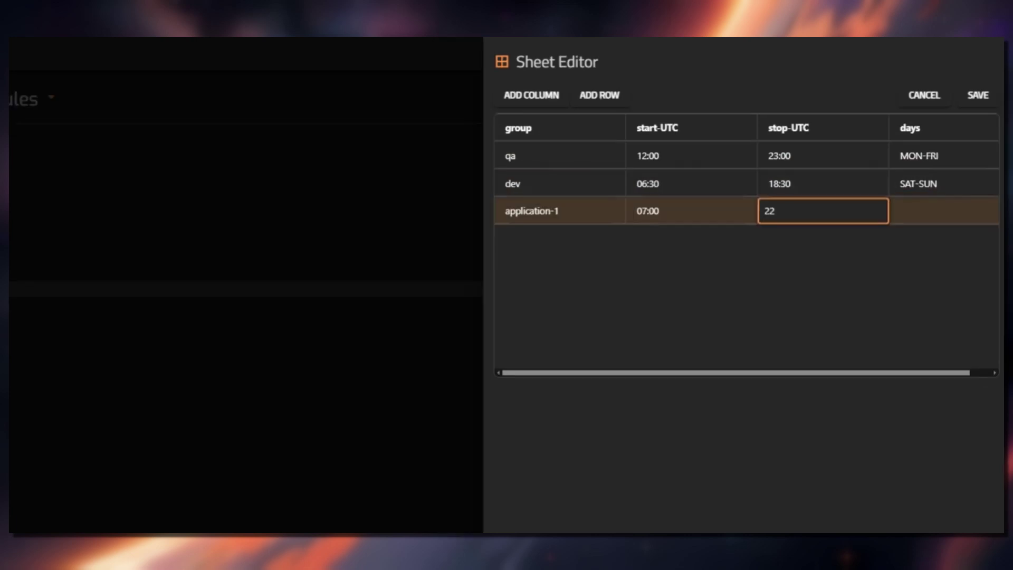
Step: Complete the application-1 row with stop-UTC 22:30 and days MON-SUN
type(":30")
key("Tab")
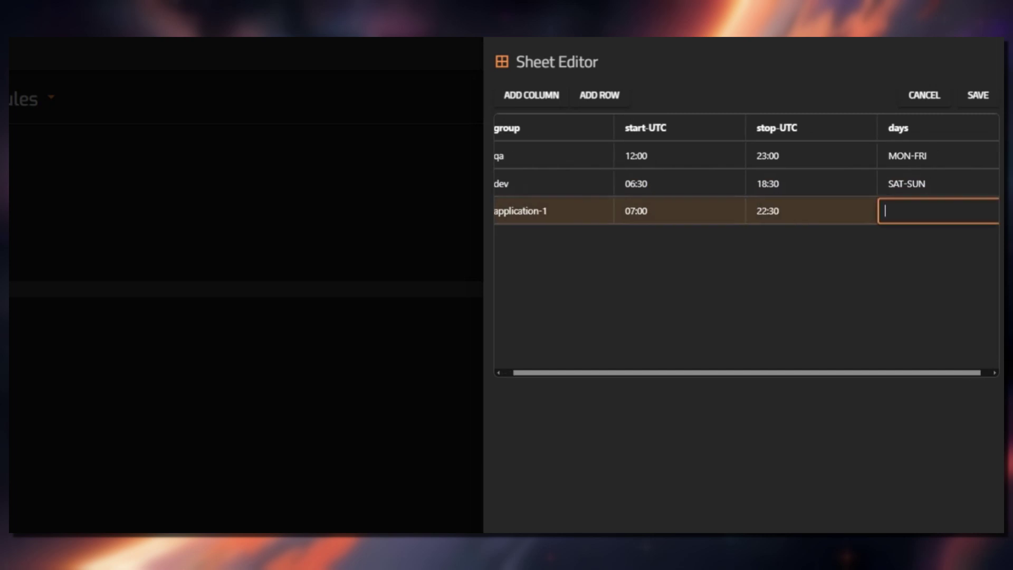
type("MON-SUN")
key("Return")
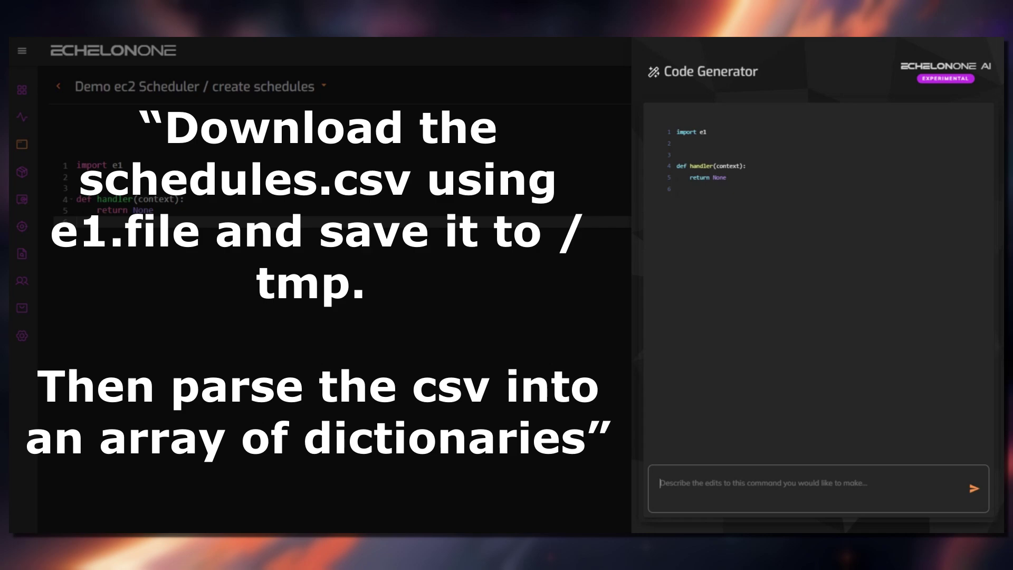
Step: Ask the code generator to download schedules.csv to /tmp using e1.file and parse the csv into an array of dictionaries
type("Download the schedules.csv using e1.file and save it to /tmp. Then parse the csv into an array of dictionaries.")
key("Return")
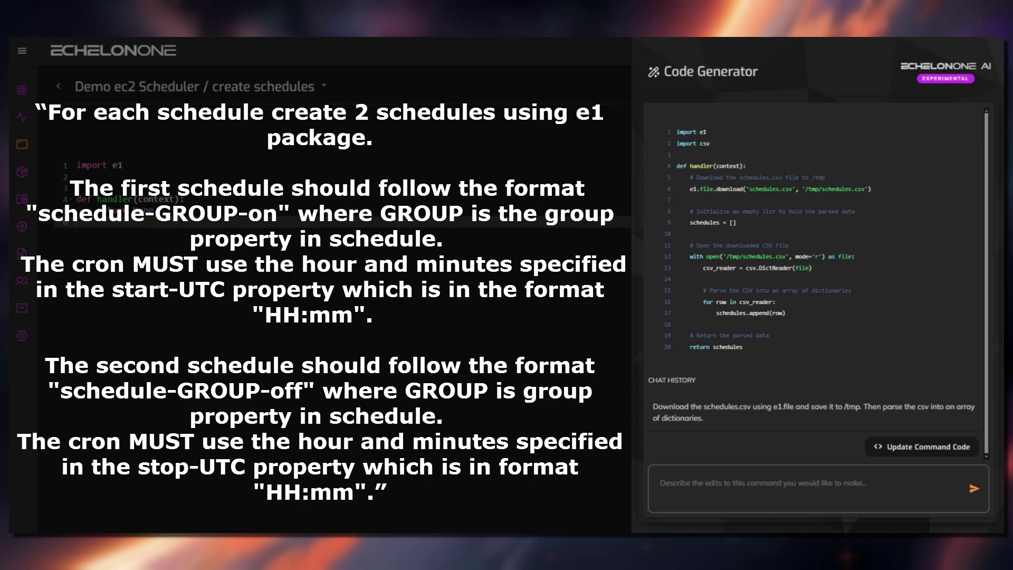
Step: Ask for schedule-GROUP-on and schedule-GROUP-off per row, with crons using start-UTC and stop-UTC, "?" for Day of Month, and days or "*" if empty
key("ctrl+v")
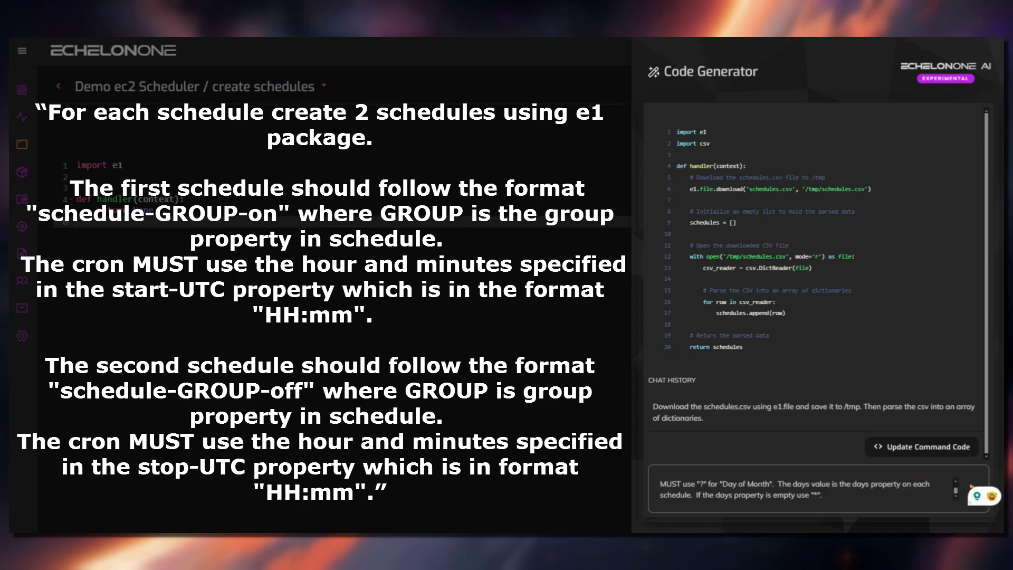
key("Return")
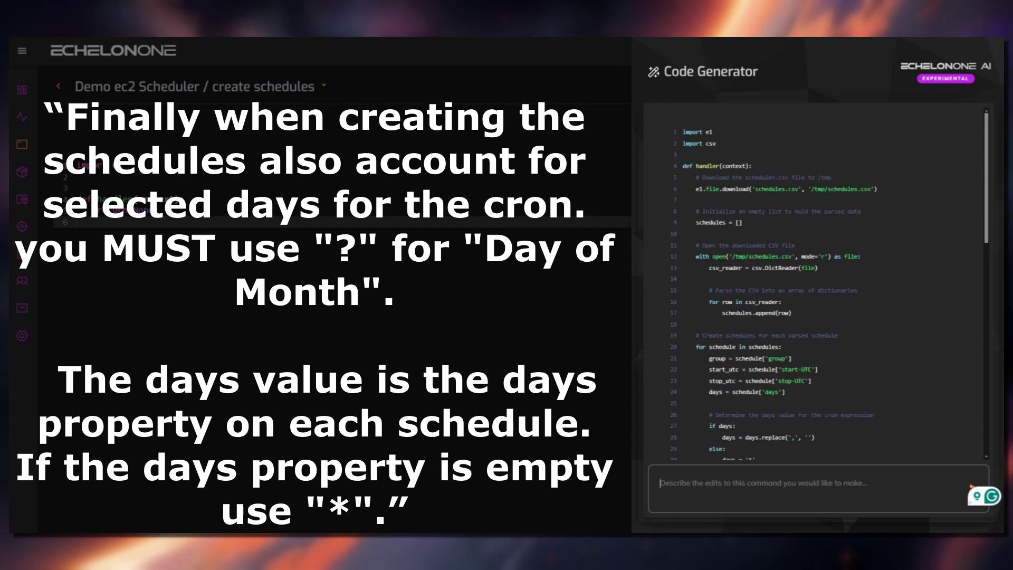
Step: Ask for schedule inputs with group equal to the group variable and power on for the on schedule, off for the off schedule
scroll(815, 284, "down", 4)
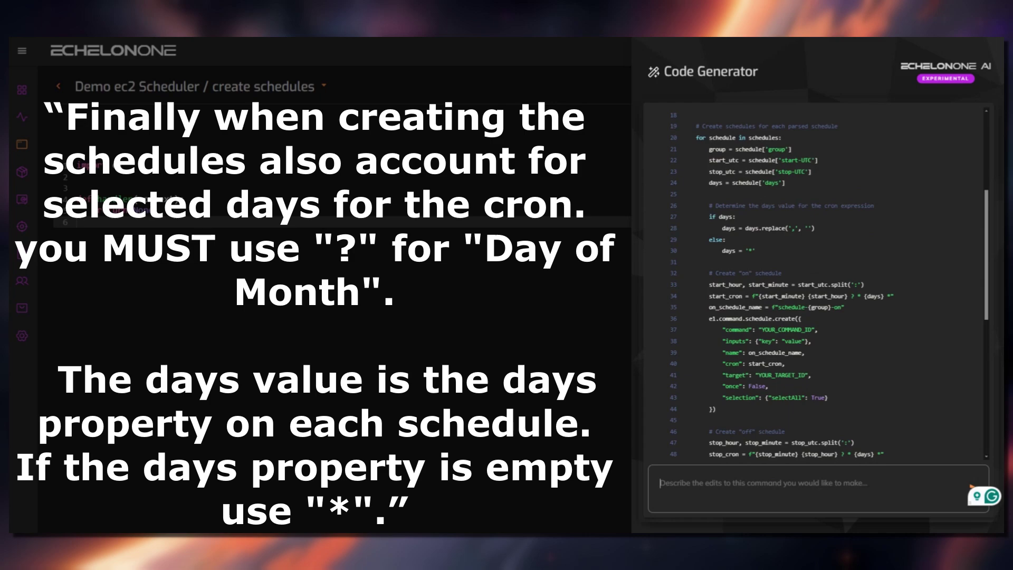
scroll(815, 283, "down", 1)
scroll(815, 284, "down", 1)
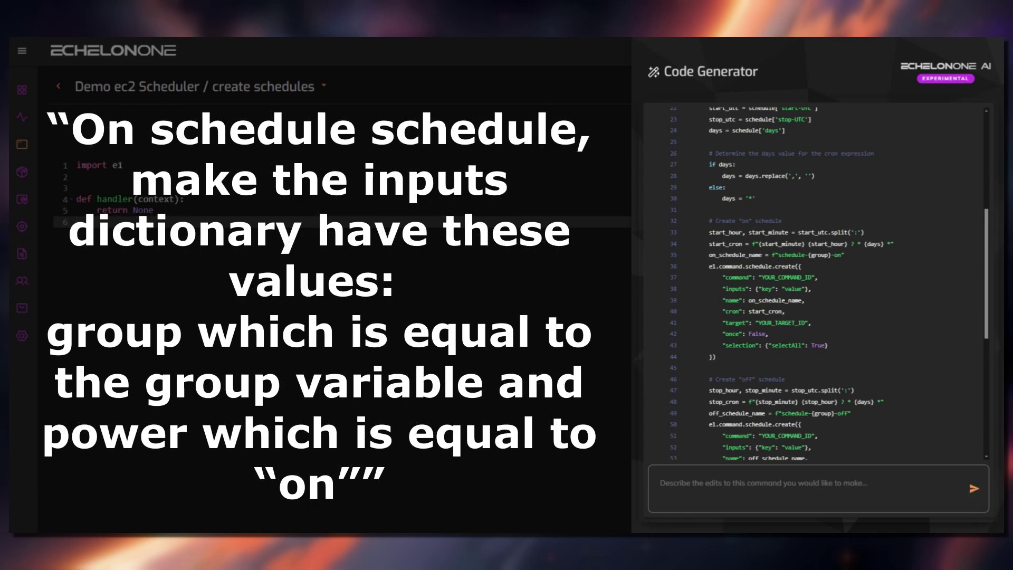
type("For the on schedule schedule, make the inputs dictionary have these values: group which is equal to the group variable and power which is equal to \"on\"")
key("Return")
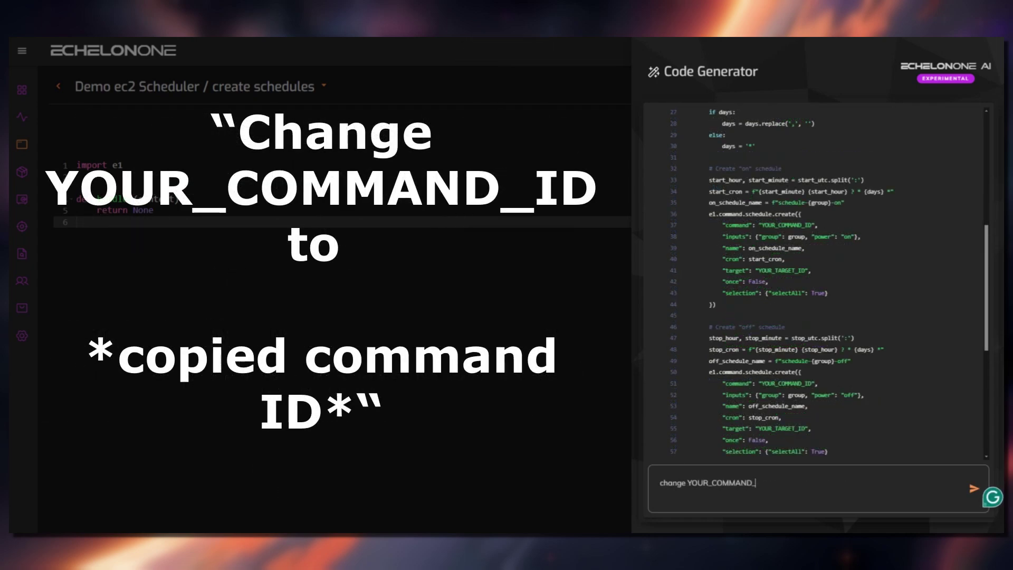
Step: Ask the code generator to change YOUR_COMMAND_ID to the copied command ID, and execute the create schedules command
type("ID to")
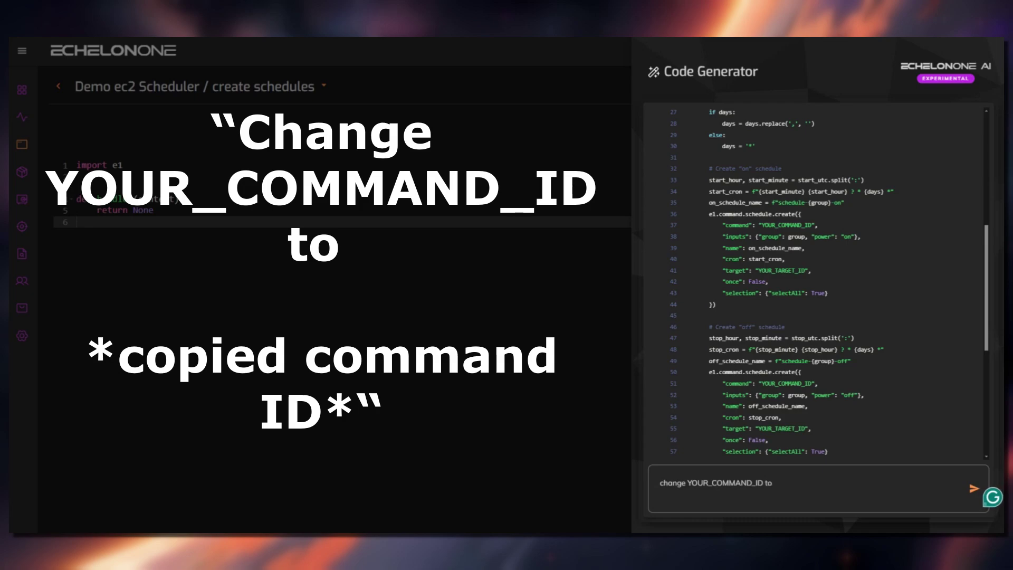
type("iUEUHVFATKmwhUPCRQwVNA")
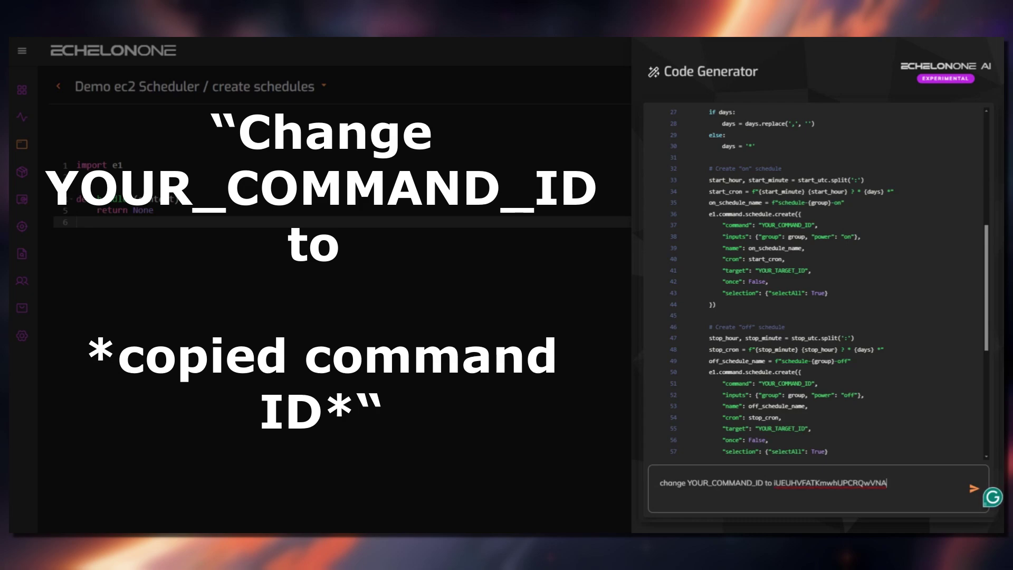
key("Return")
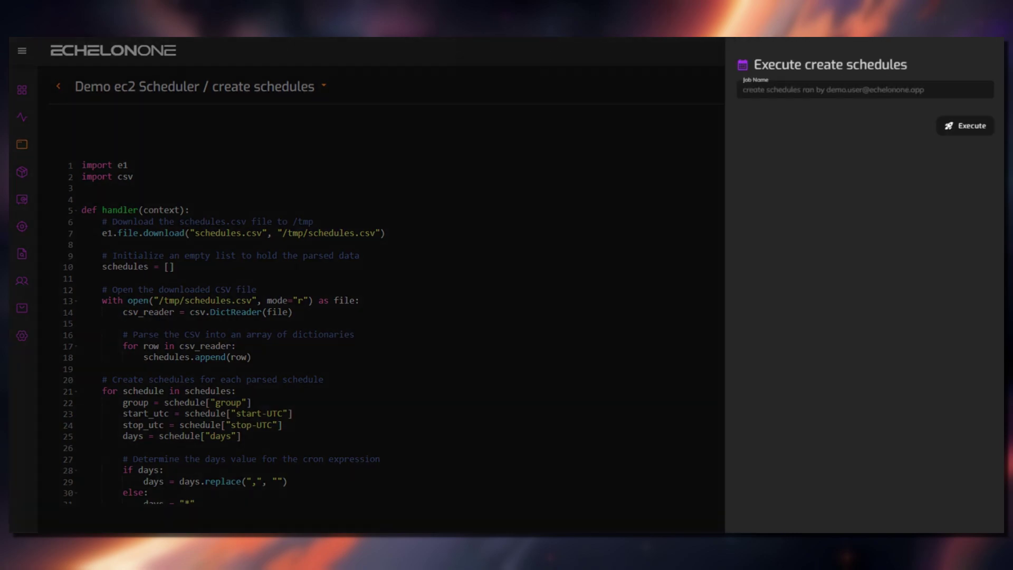
left_click(965, 126)
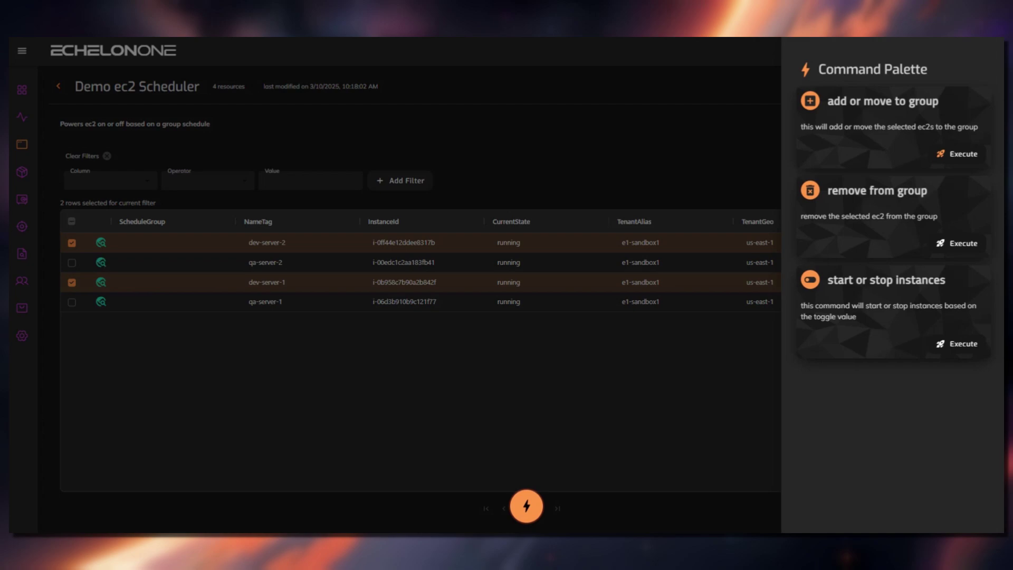
Step: Add dev-server-1 and dev-server-2 to the dev group, qa-server-2 to application-1 and qa-server-1 to qa
left_click(957, 154)
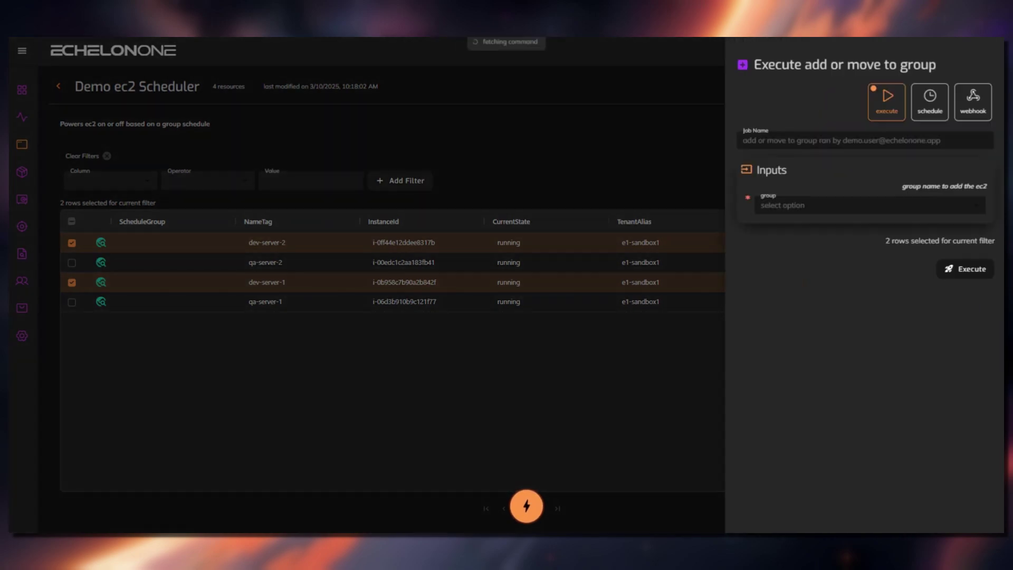
left_click(865, 205)
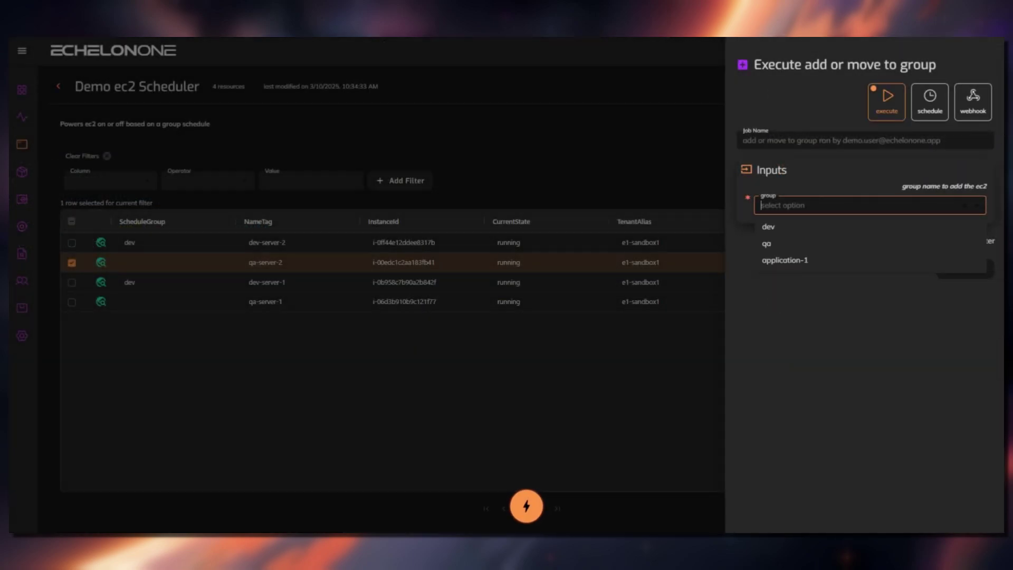
left_click(780, 260)
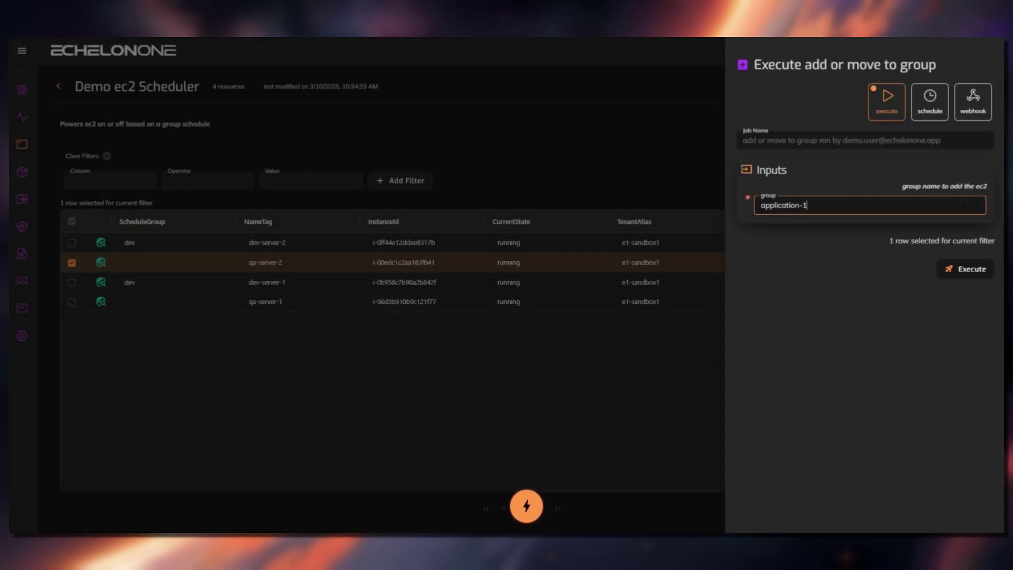
left_click(964, 269)
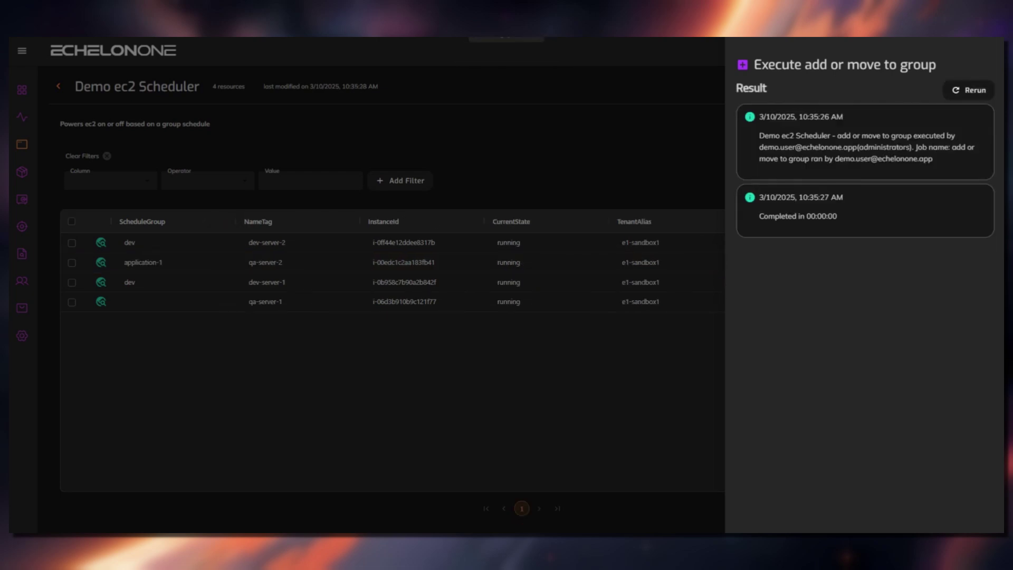
left_click(639, 302)
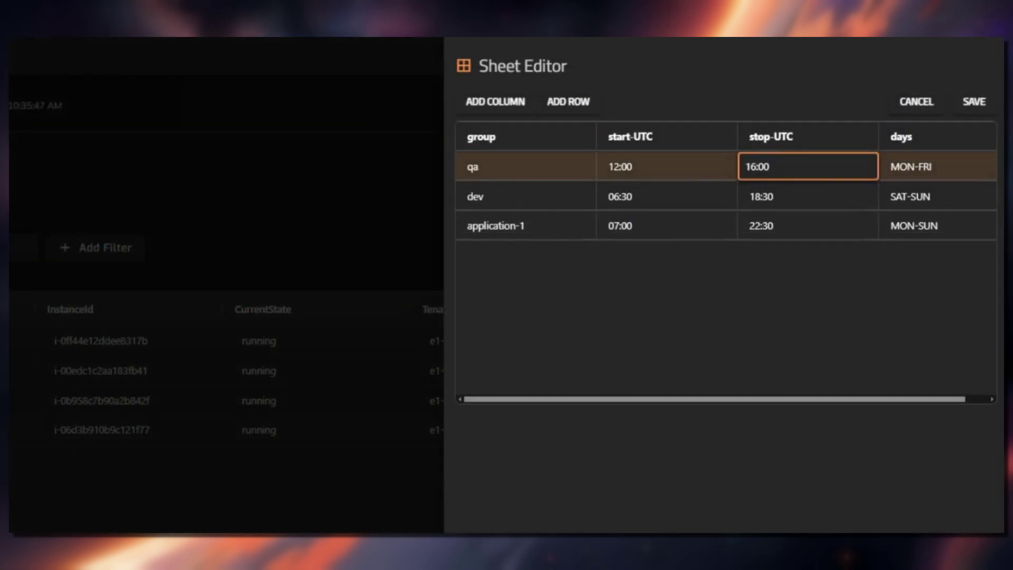
Step: Set stop-UTC to 16:00 for the dev and application-1 groups in the schedules sheet
left_click(807, 196)
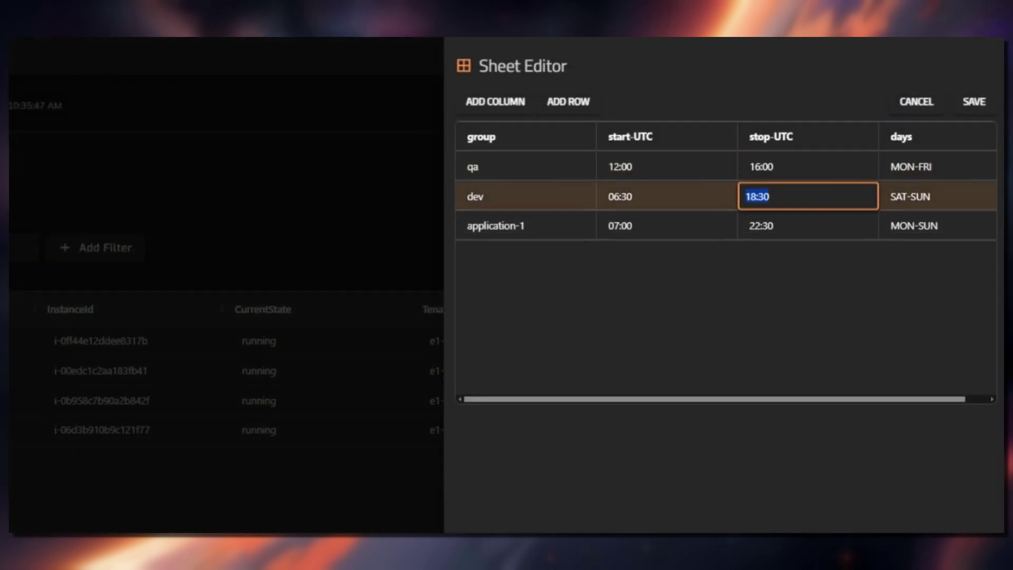
type("16:00")
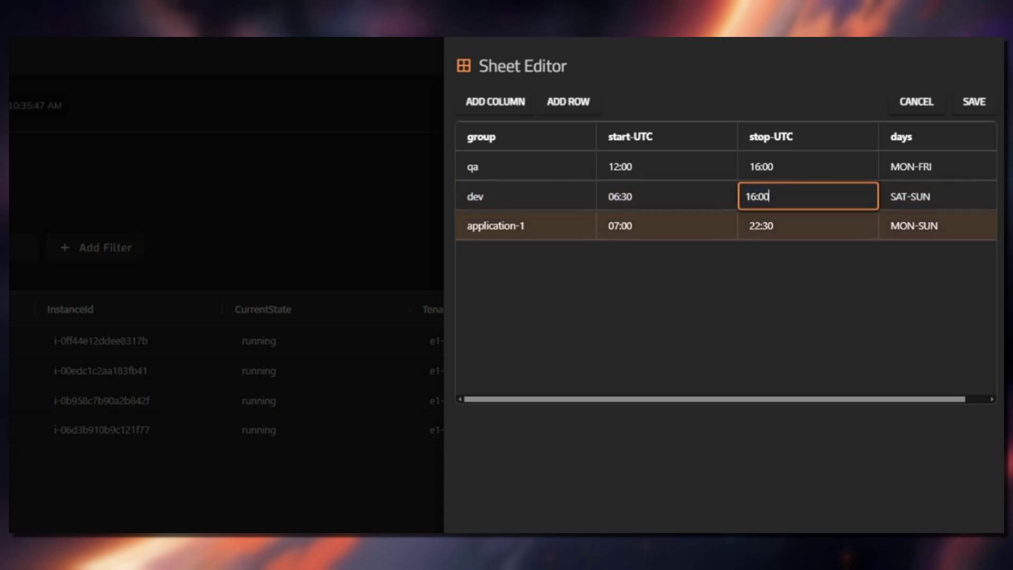
left_click(807, 226)
double_click(807, 226)
type("16:00")
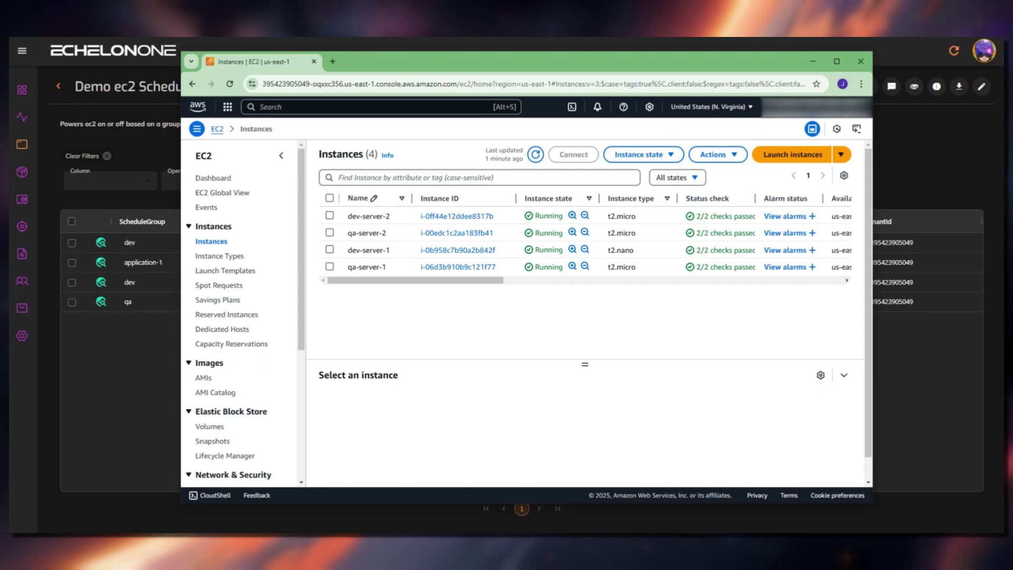
Step: Refresh the EC2 instances list in the AWS console to check the instance states
left_click(536, 154)
left_click(535, 154)
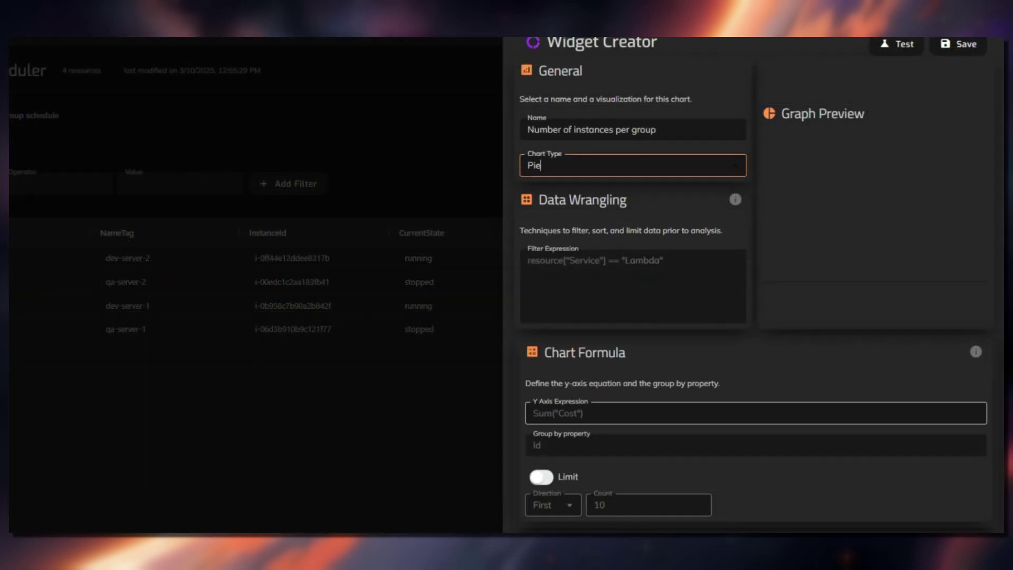
Step: Load the system data sample into the Number of instances per group pie widget
scroll(754, 285, "down", 3)
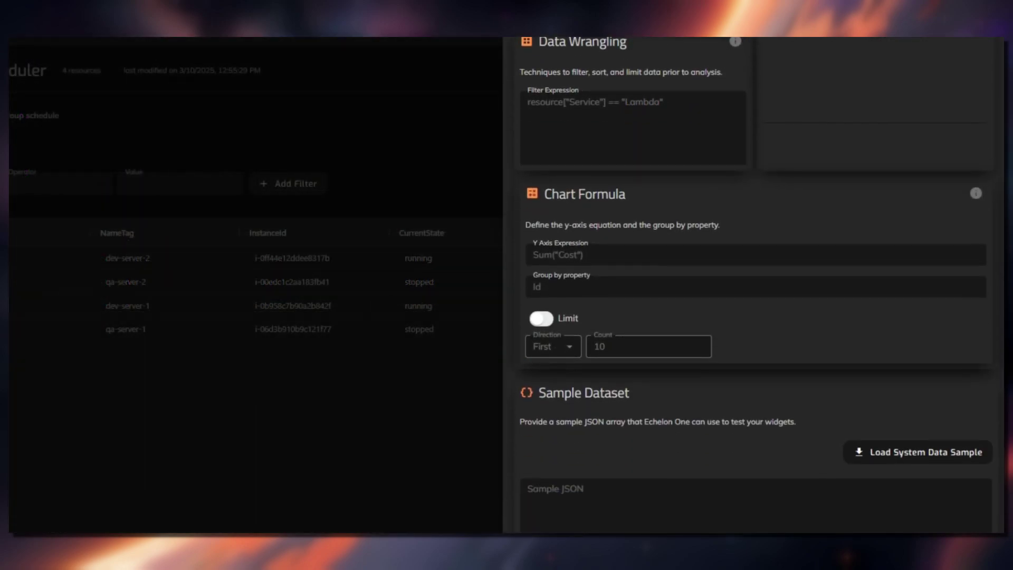
left_click(917, 452)
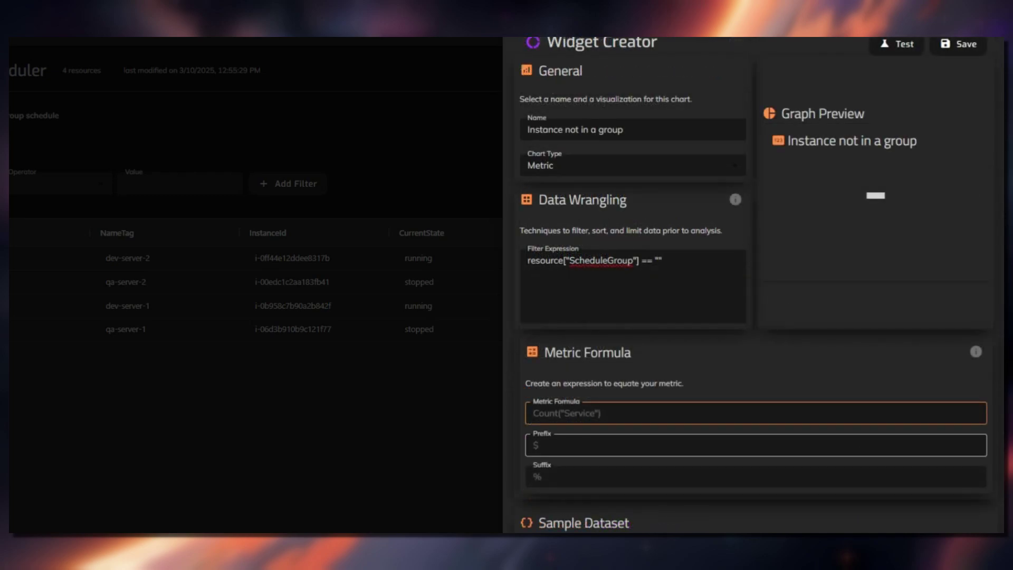
Step: Set the metric formula of the Instance not in a group widget to Count('InstanceId') and save the widget
scroll(754, 316, "down", 3)
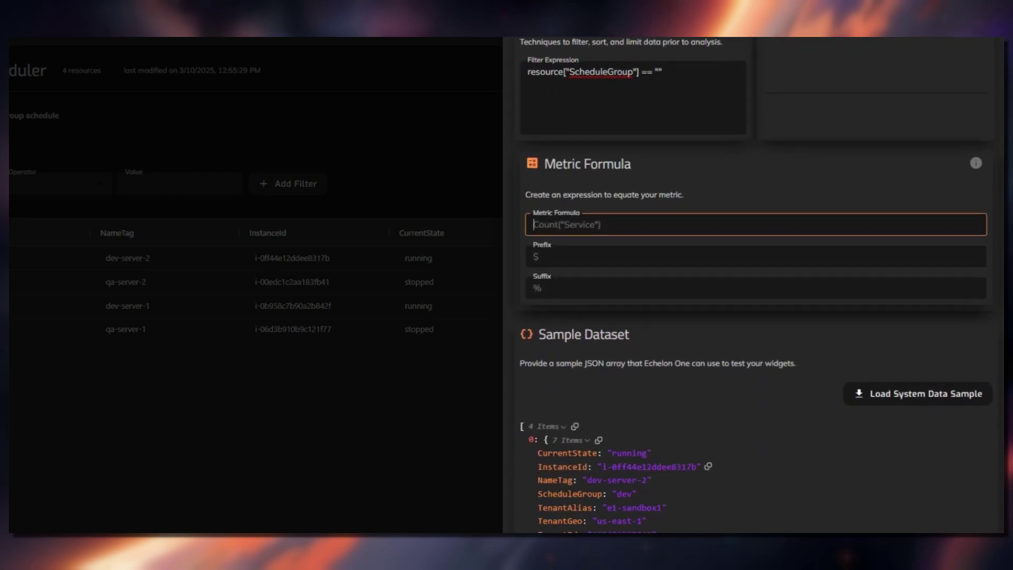
double_click(562, 466)
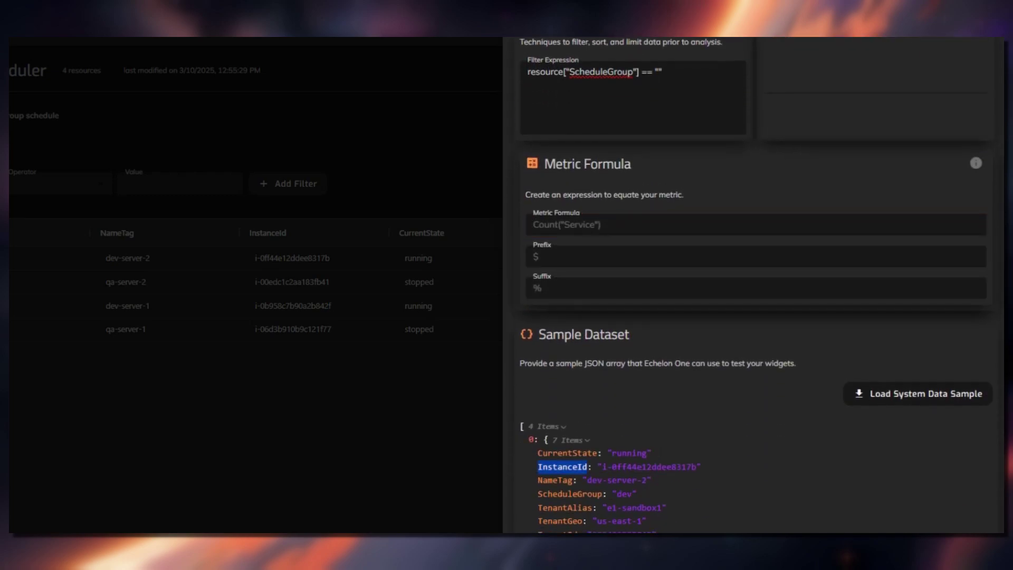
left_click(754, 224)
type("Count")
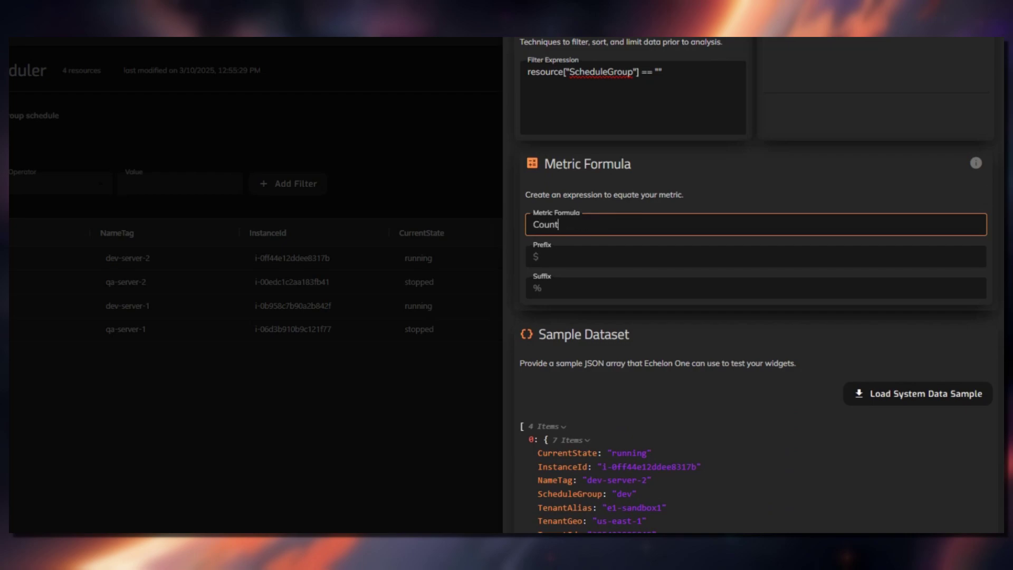
type("('InstanceId')")
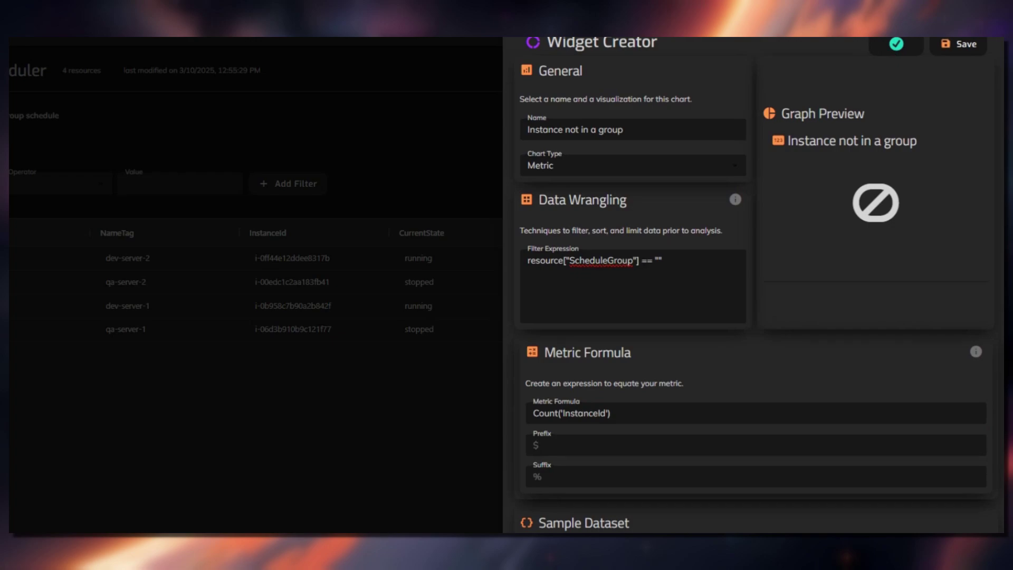
left_click(958, 44)
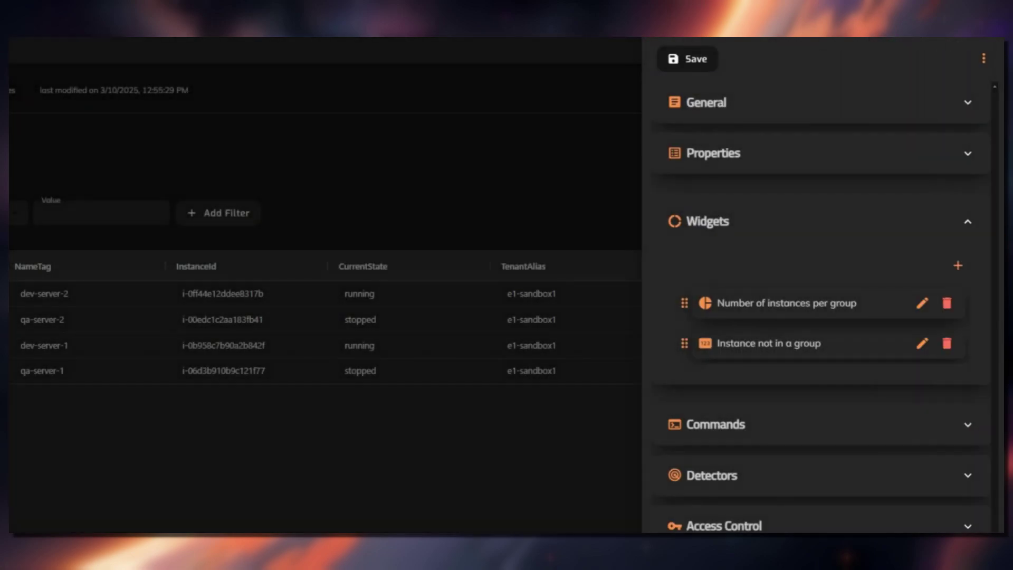
Step: Add red cell coloring to the ScheduleGroup property with the expression resource["ScheduleGroup"] == ""
left_click(713, 153)
left_click(922, 252)
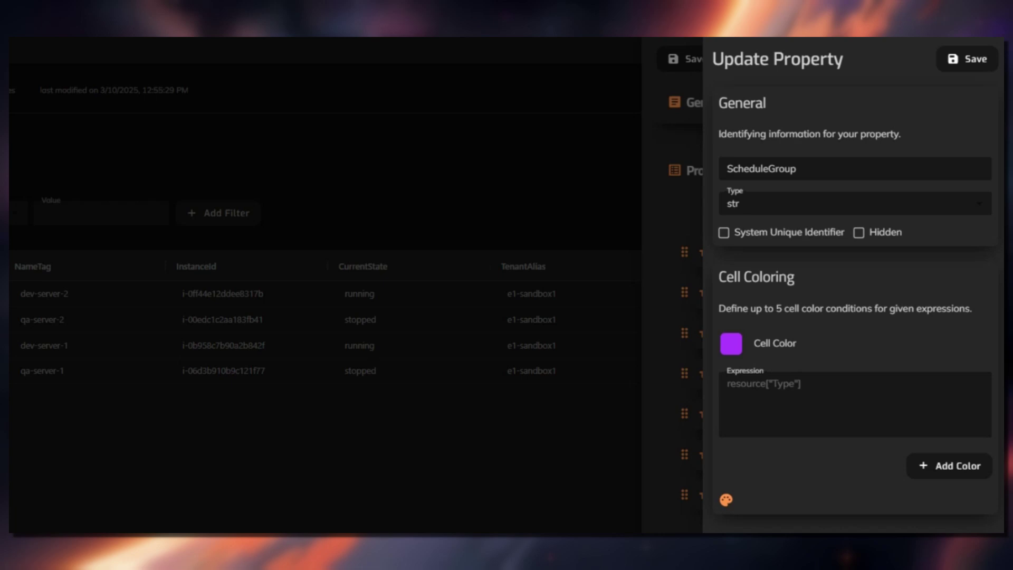
left_click(854, 404)
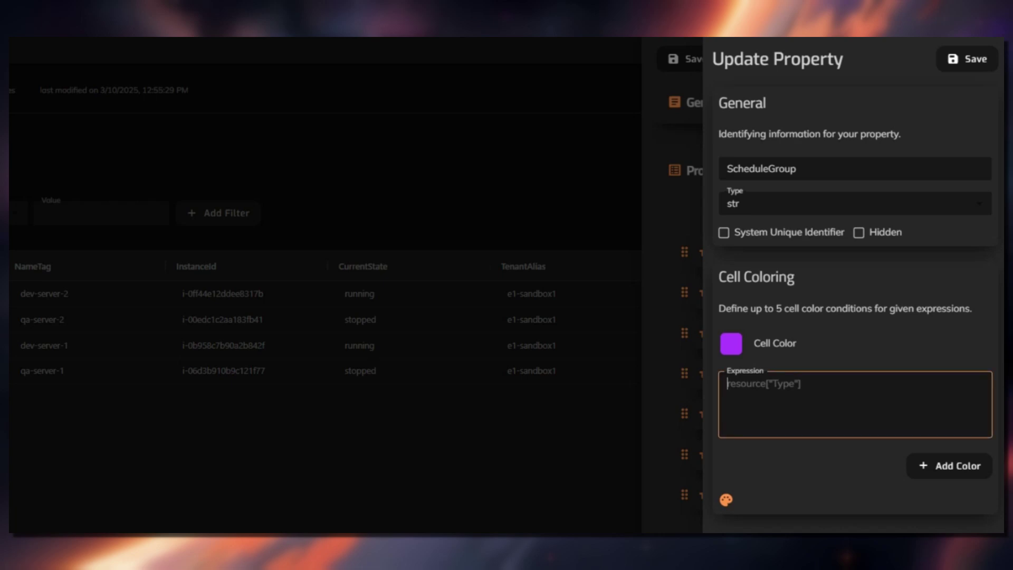
type("resource[\"ScheduleGroup\"] == \"\"")
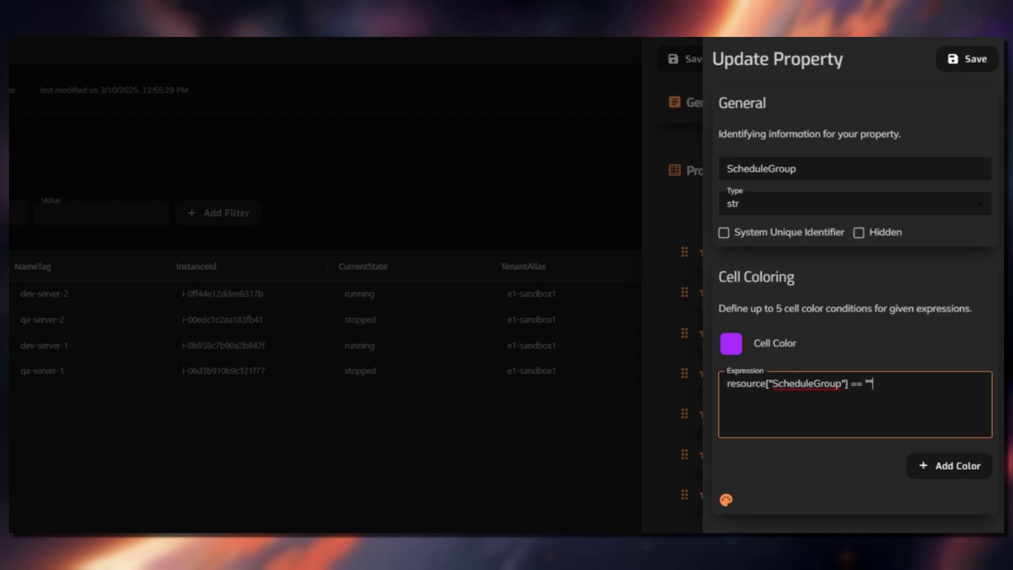
left_click(730, 344)
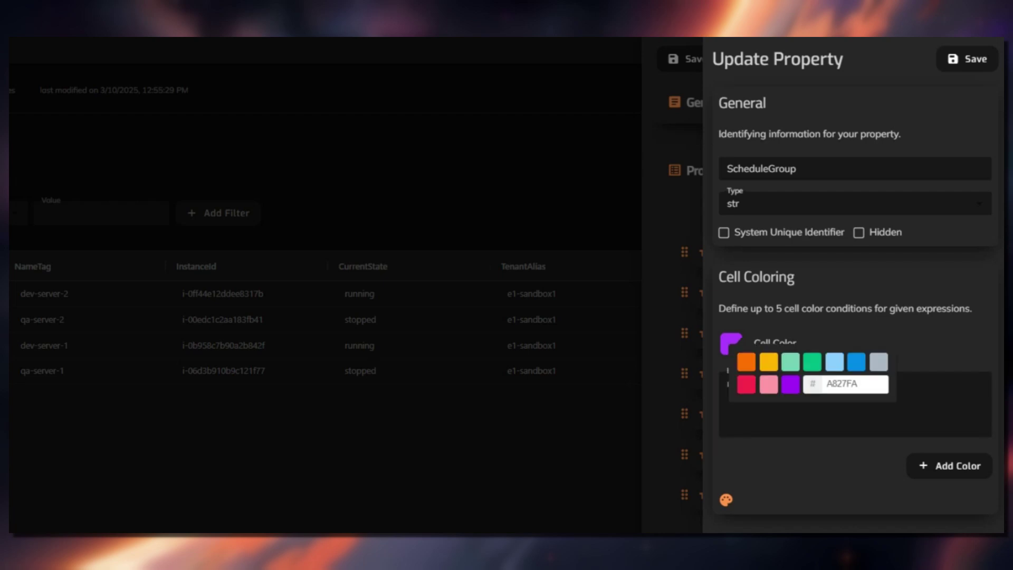
left_click(746, 384)
key("Escape")
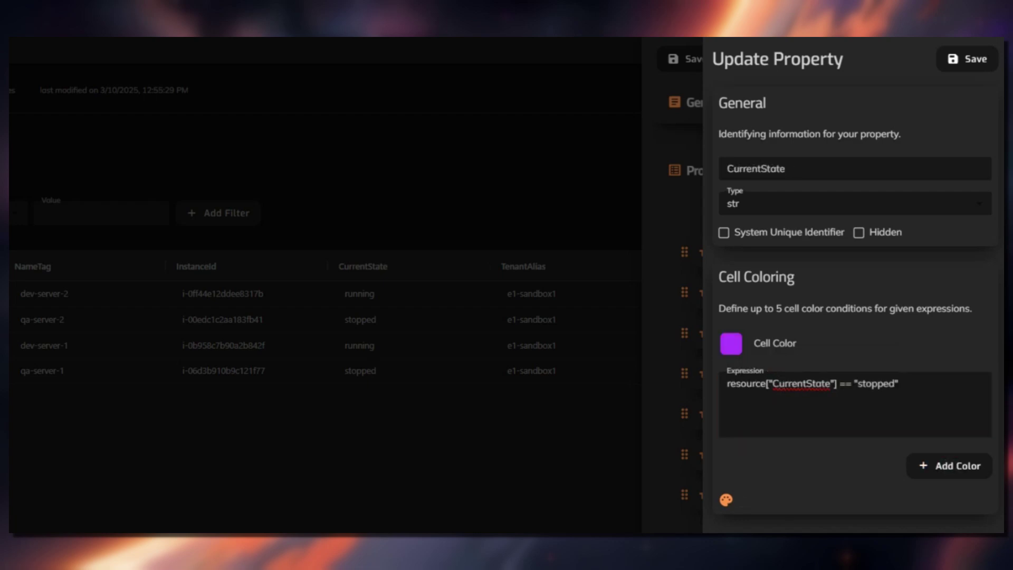
Step: Add green (00D084) cell coloring to the CurrentState property for the expression resource["CurrentState"] == "stopped"
left_click(730, 343)
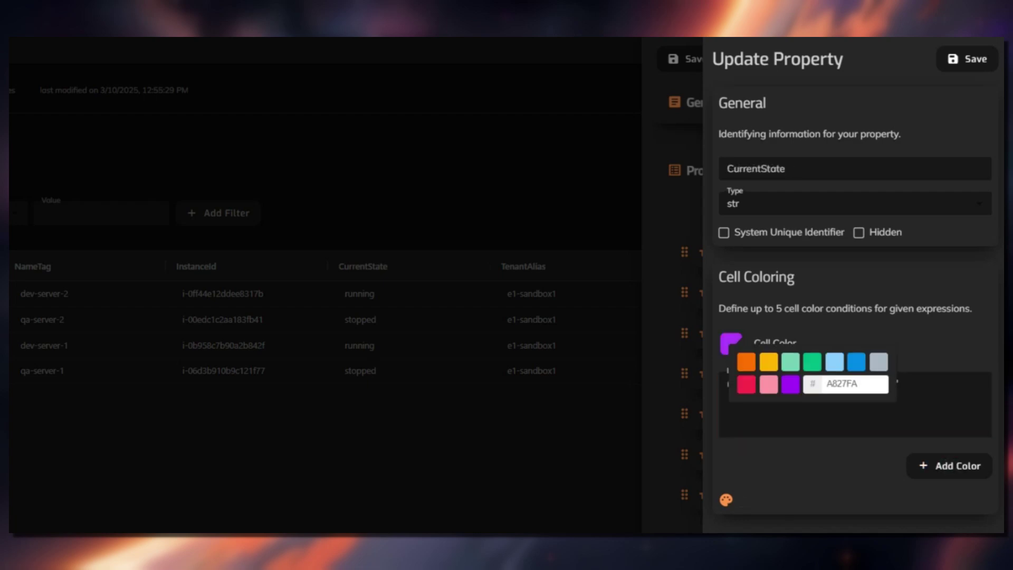
left_click(812, 362)
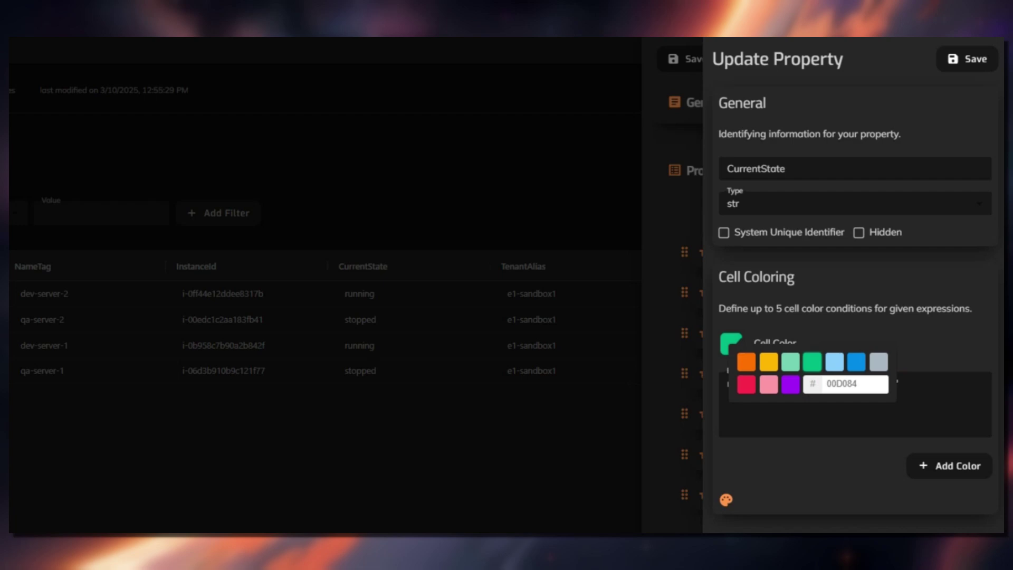
key("Escape")
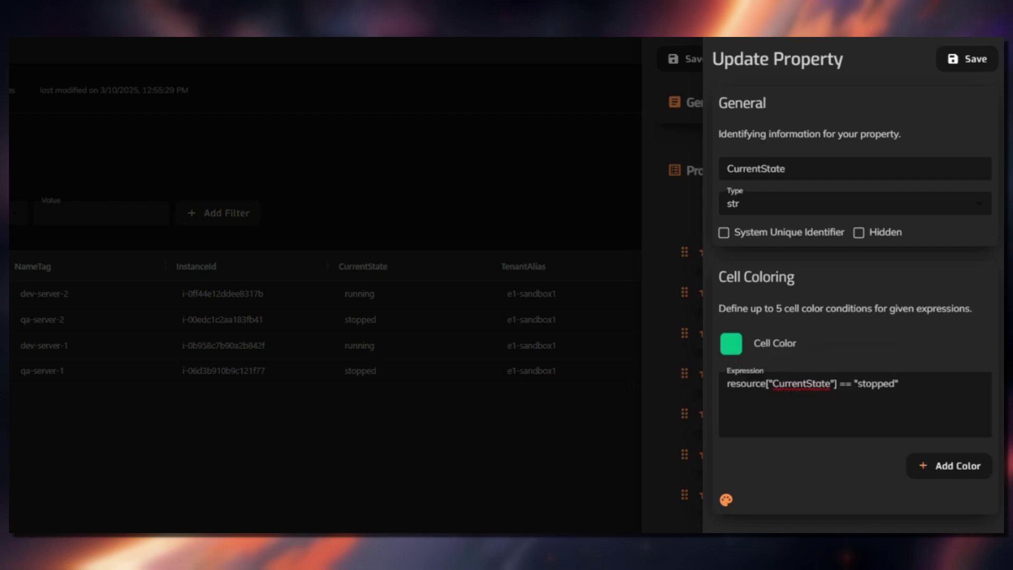
left_click(948, 466)
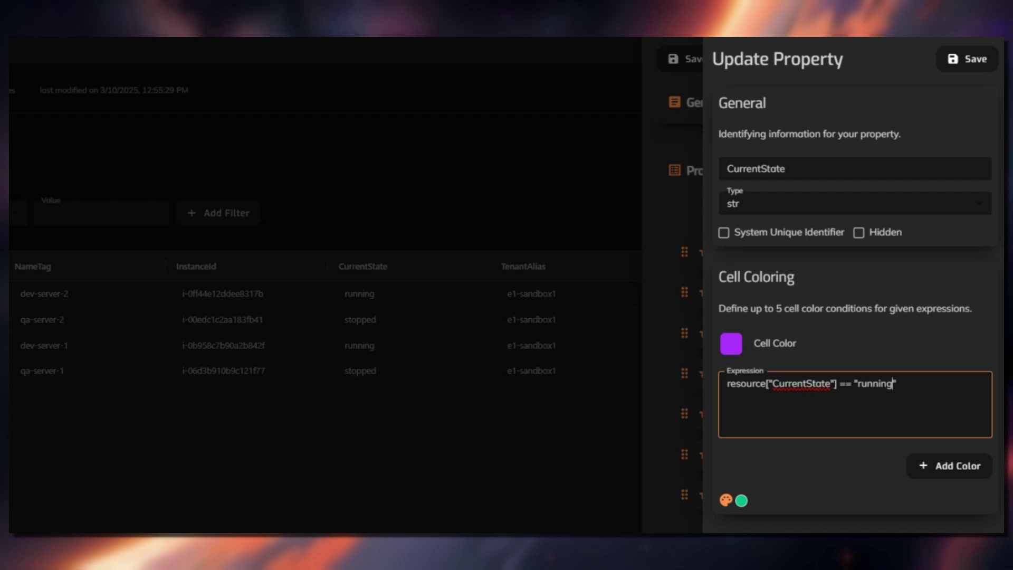
Step: Set the cell color to orange (FF6900) for the CurrentState expression resource["CurrentState"] == "running"
left_click(731, 343)
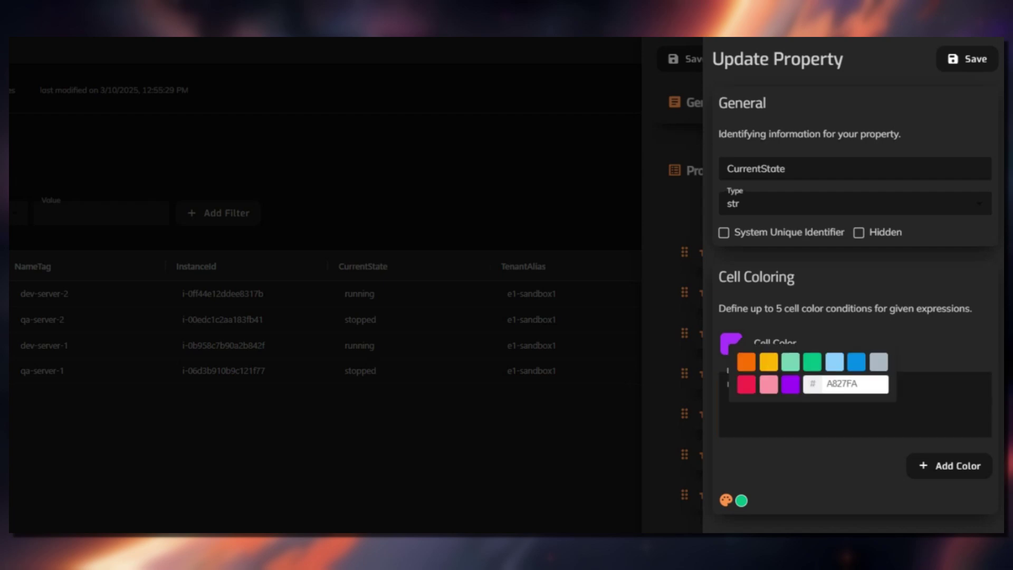
left_click(746, 362)
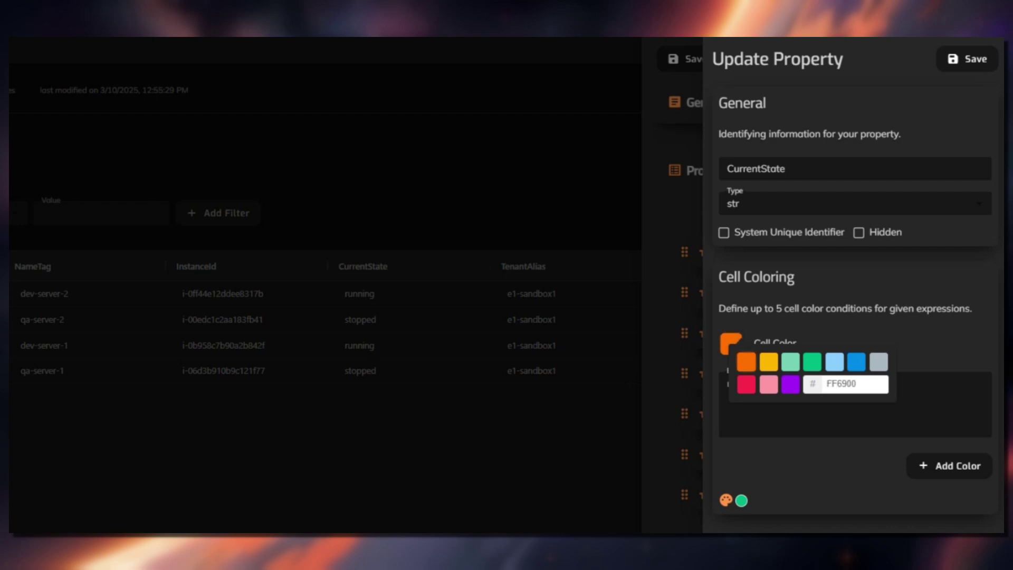